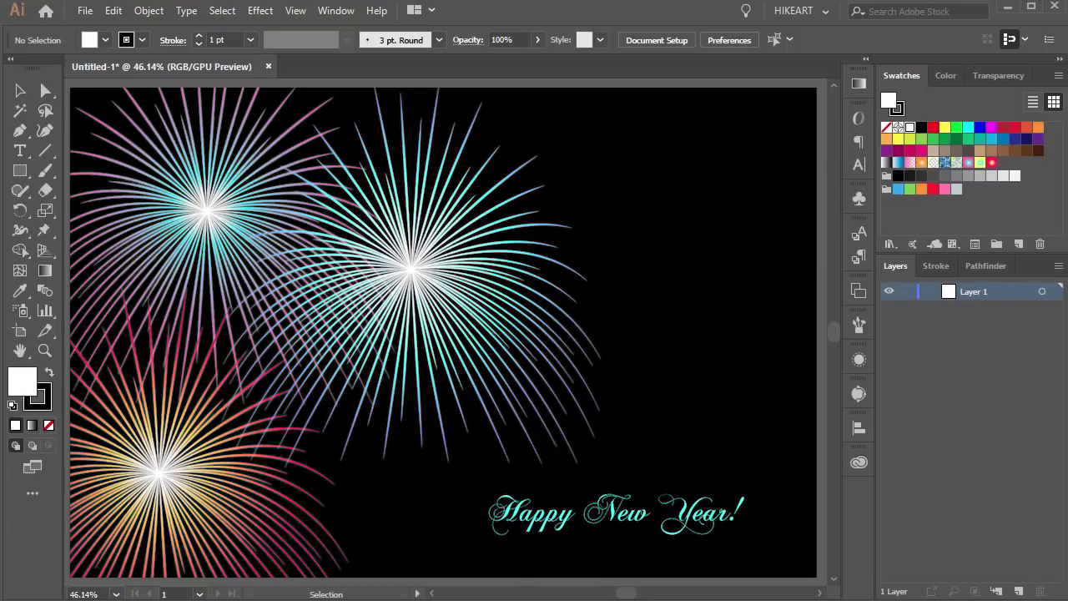
# - Draw a black rectangle without a stroke that covers the whole artboard
pyautogui.click(907, 294)
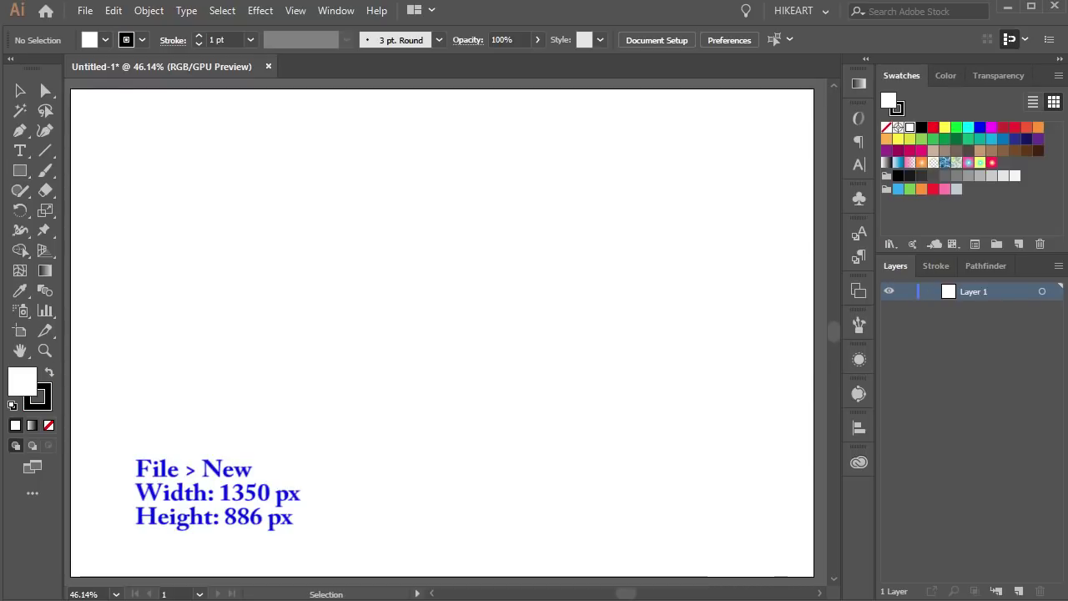
pyautogui.click(48, 373)
pyautogui.click(45, 409)
pyautogui.click(50, 425)
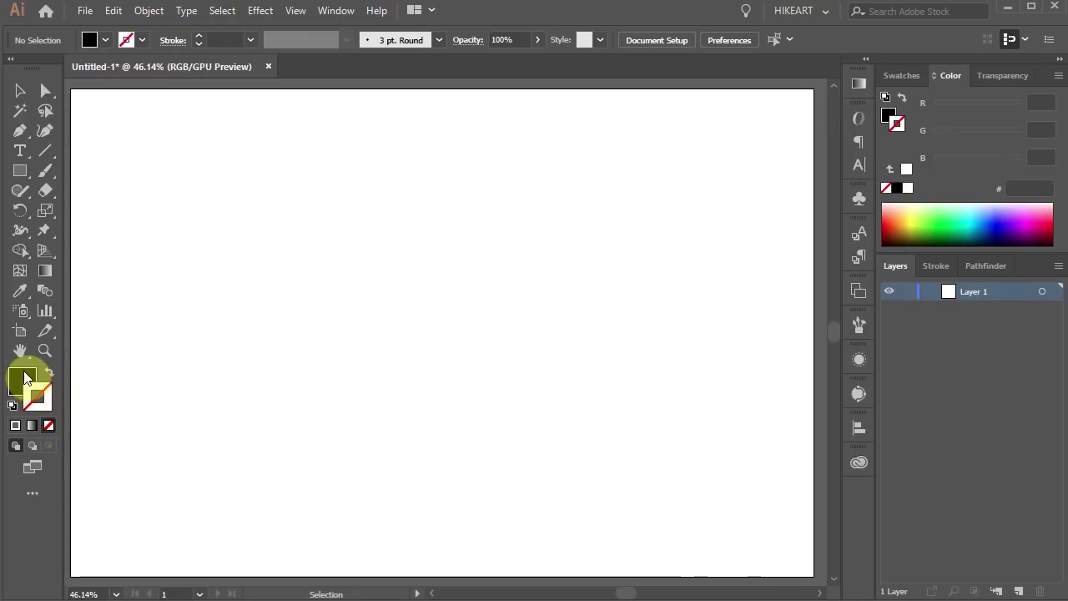
pyautogui.click(23, 378)
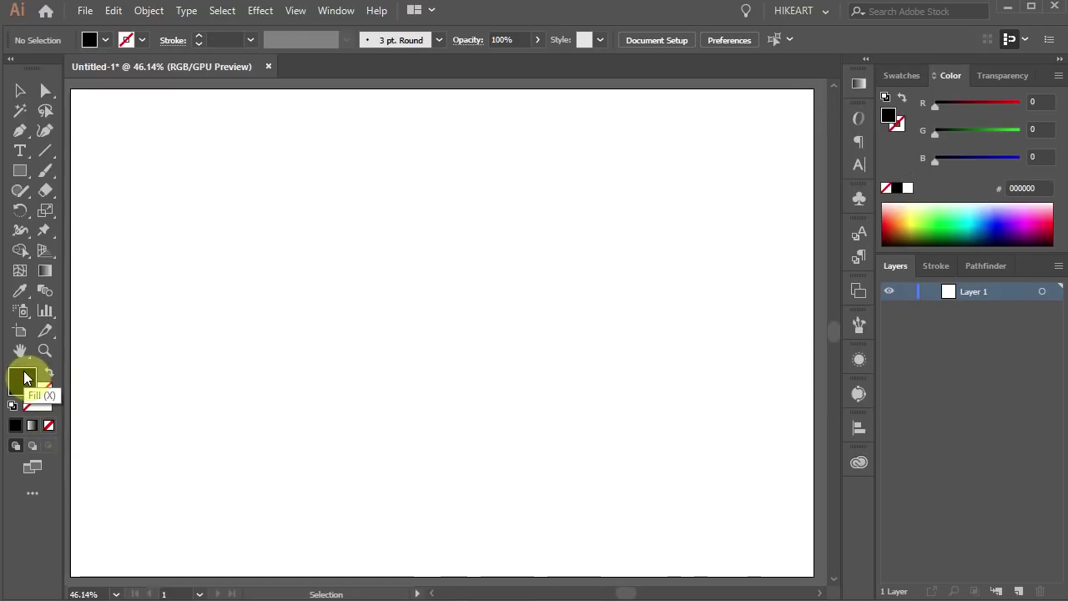
pyautogui.press('m')
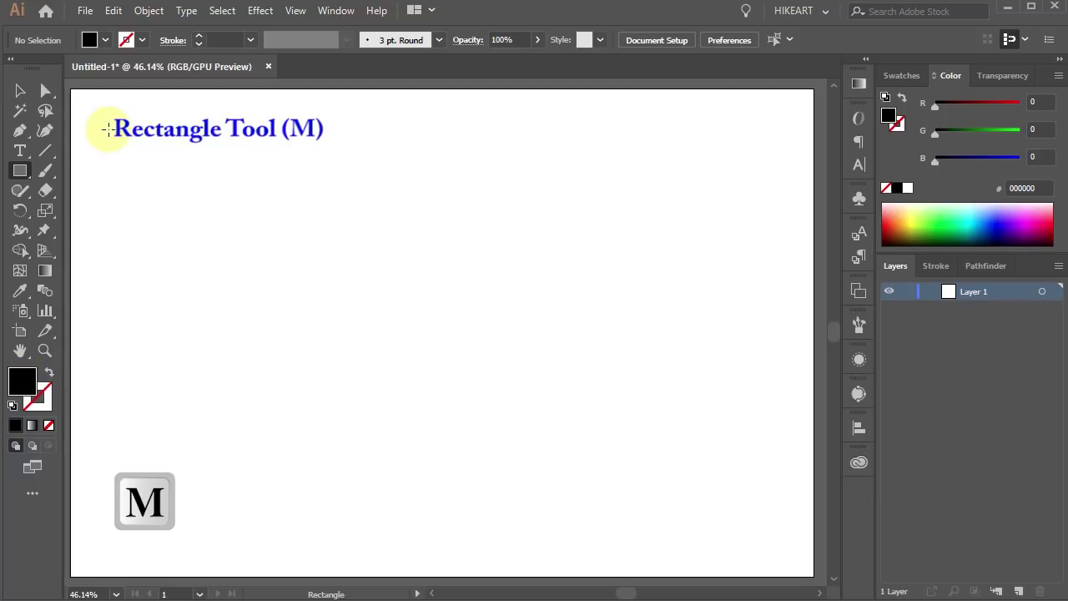
pyautogui.moveTo(70, 88); pyautogui.dragTo(814, 576)
# - Lock the background layer, Layer 1, and create a new layer above it
pyautogui.click(907, 291)
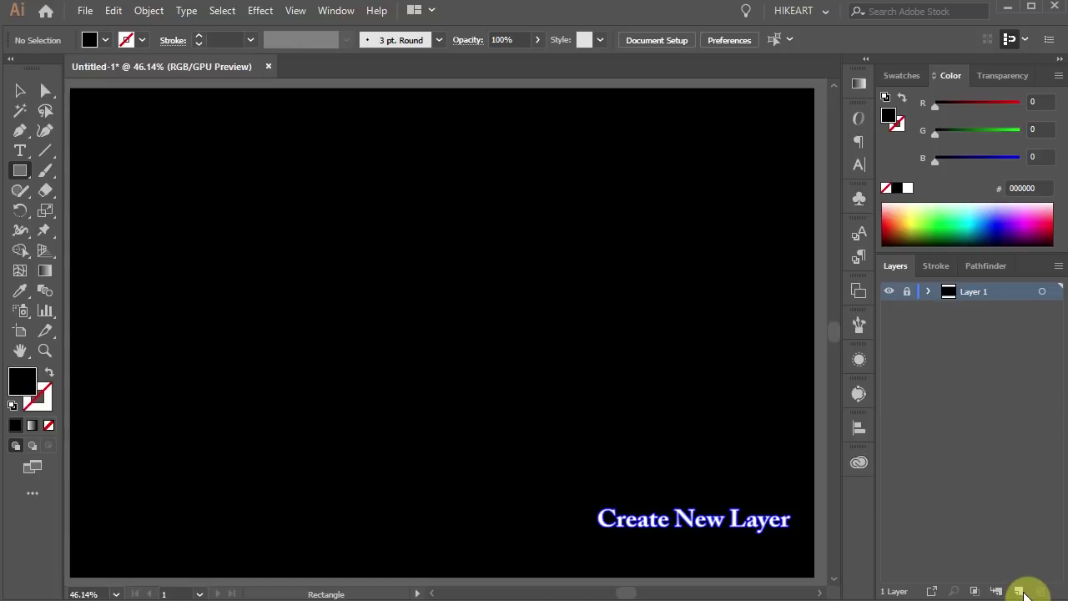
pyautogui.click(1019, 591)
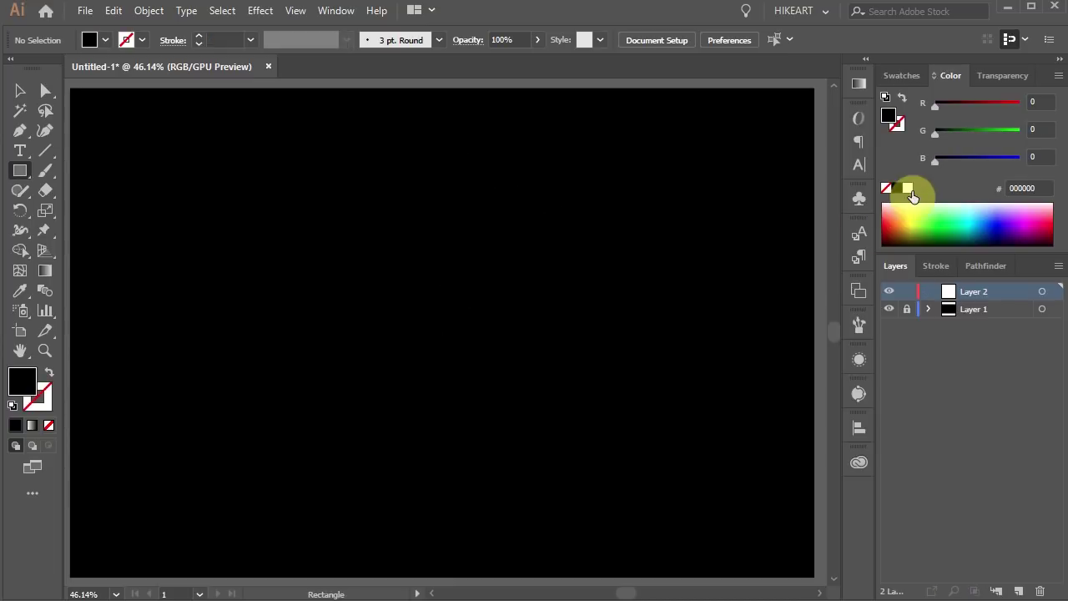
# - Draw a straight vertical line upward from the artboard's centre with the Pen tool, using a white 1 pt stroke and no fill
pyautogui.click(908, 188)
pyautogui.hotkey('shift', 'x')
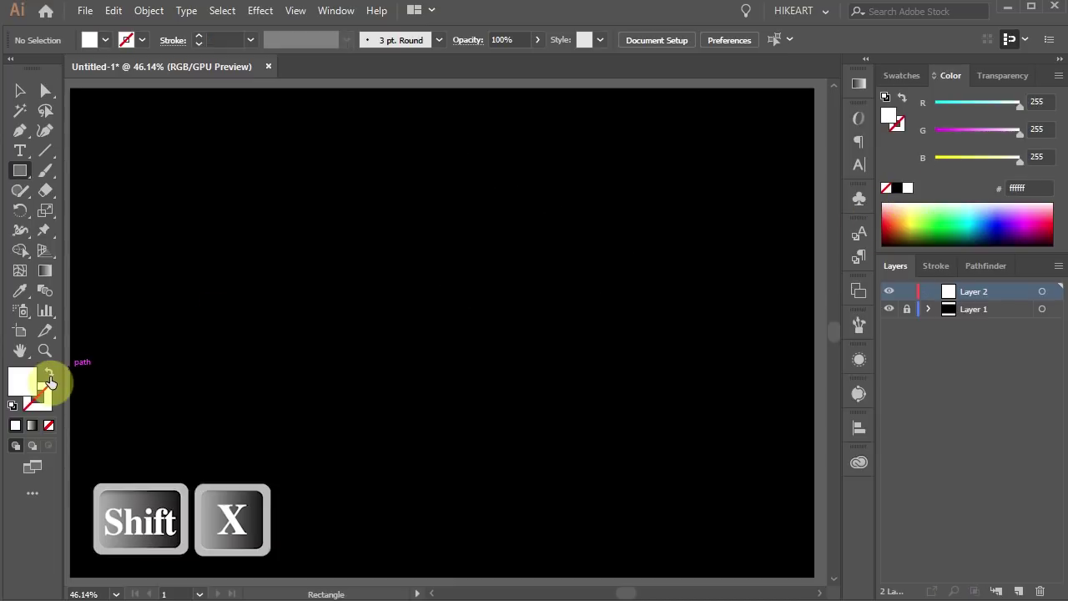
pyautogui.click(48, 376)
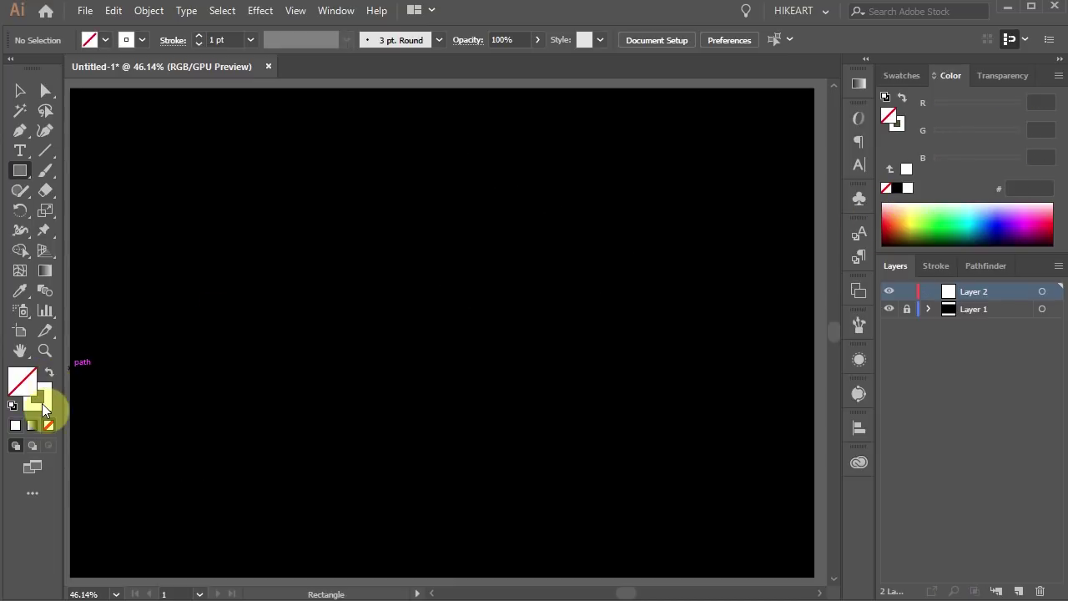
pyautogui.click(41, 404)
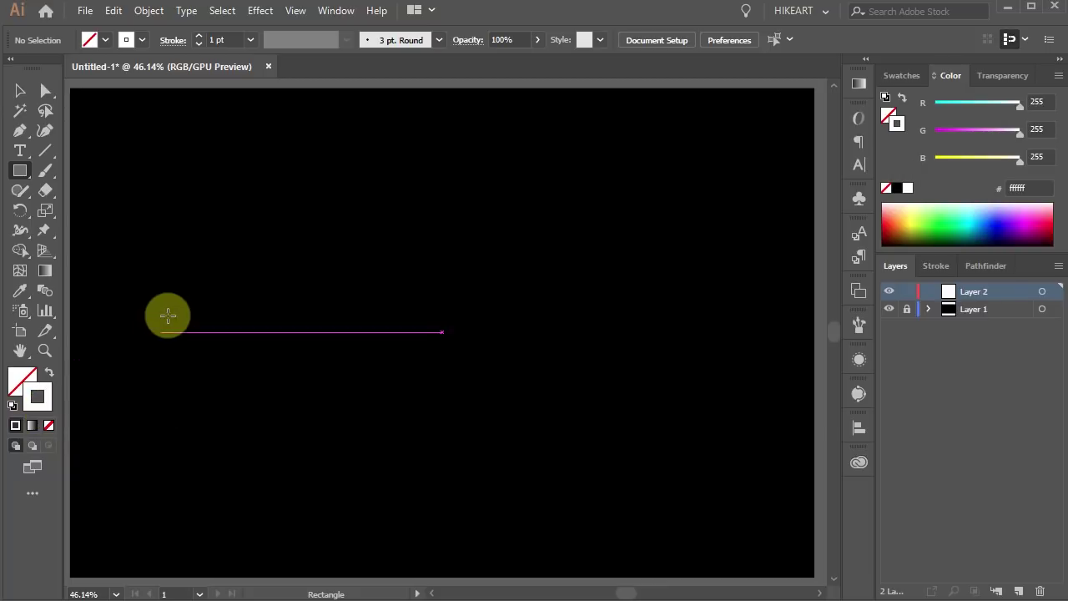
pyautogui.press('p')
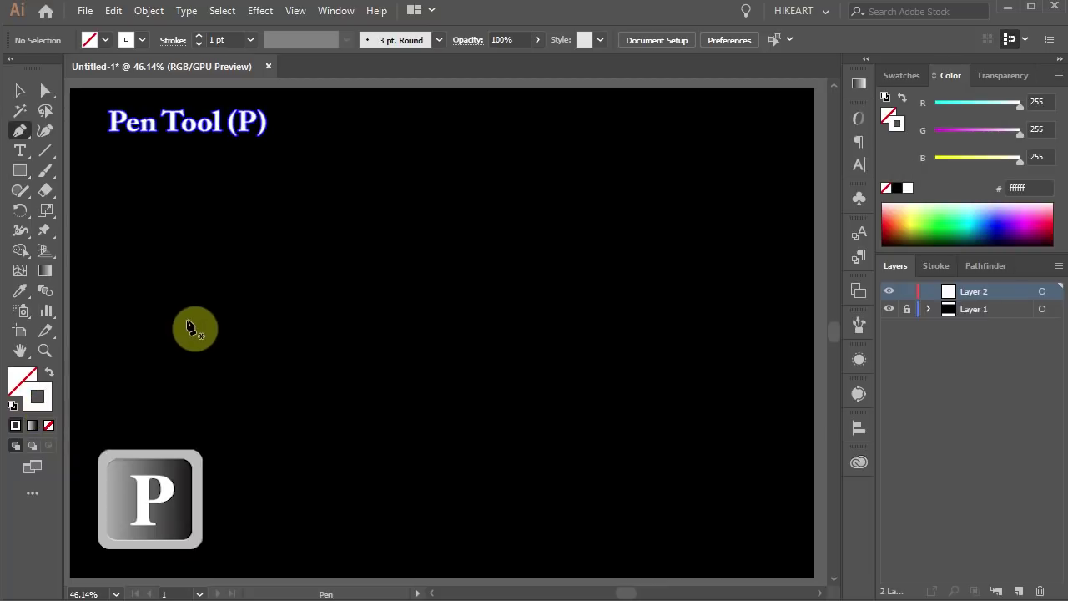
pyautogui.click(441, 331)
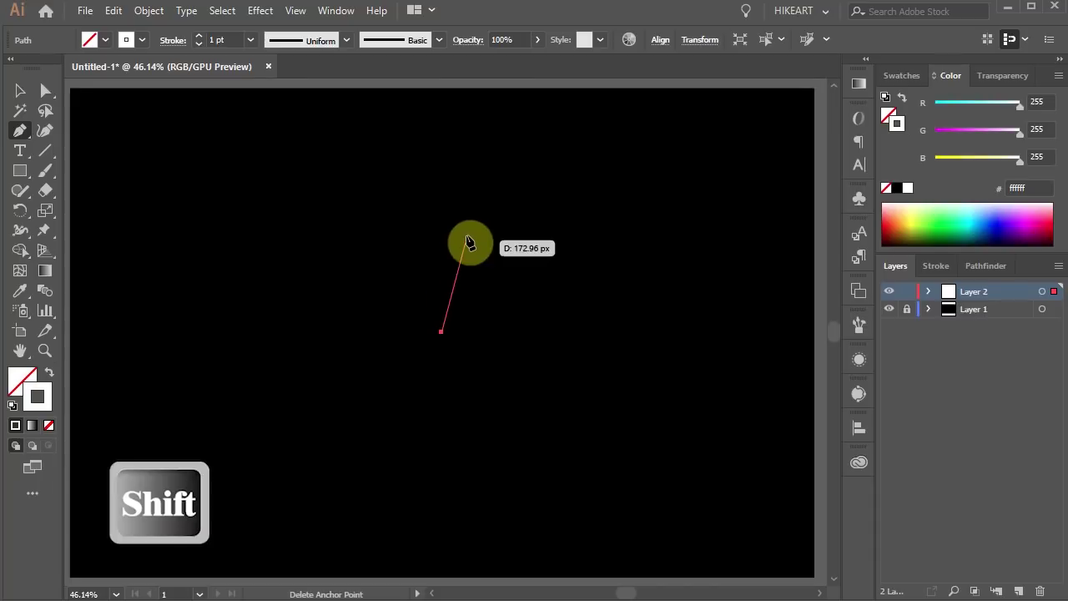
pyautogui.click(445, 147)
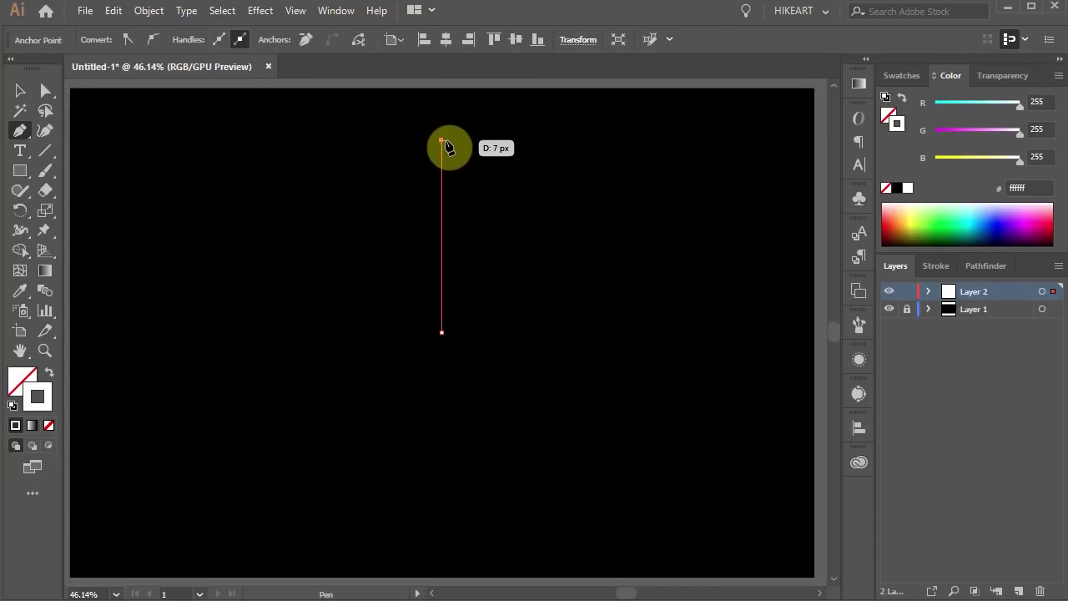
pyautogui.press('v')
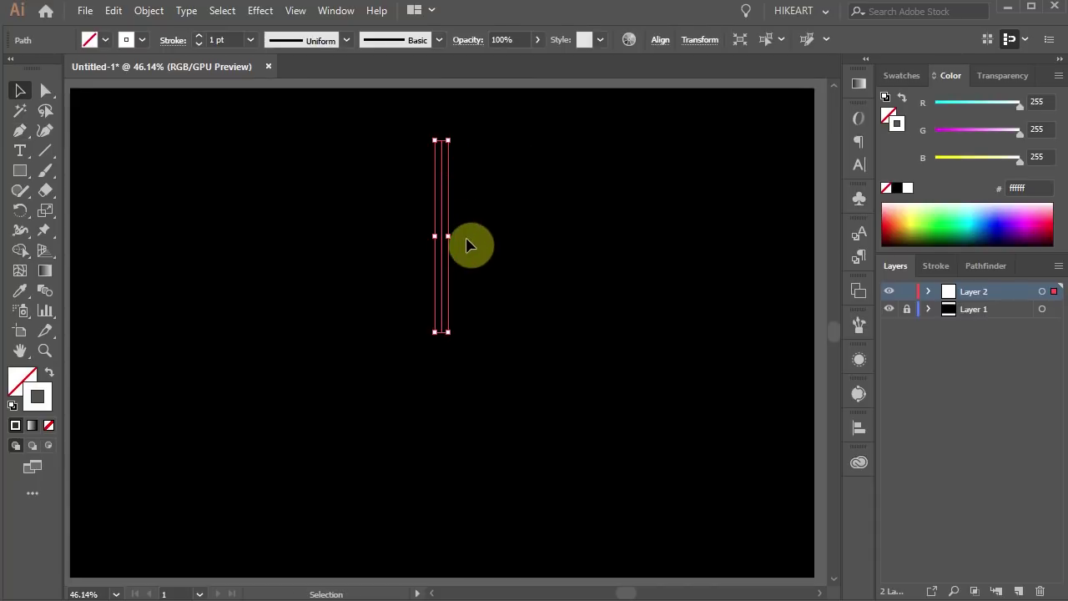
# - Create a copy of the vertical line rotated by -45° about its lower endpoint
pyautogui.press('r')
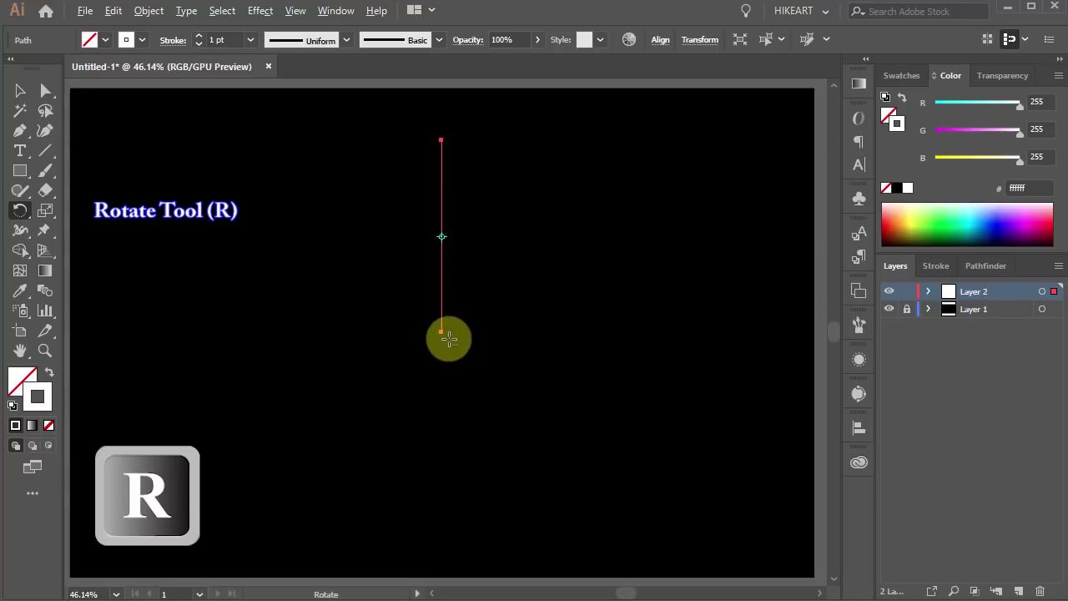
pyautogui.press('alt')
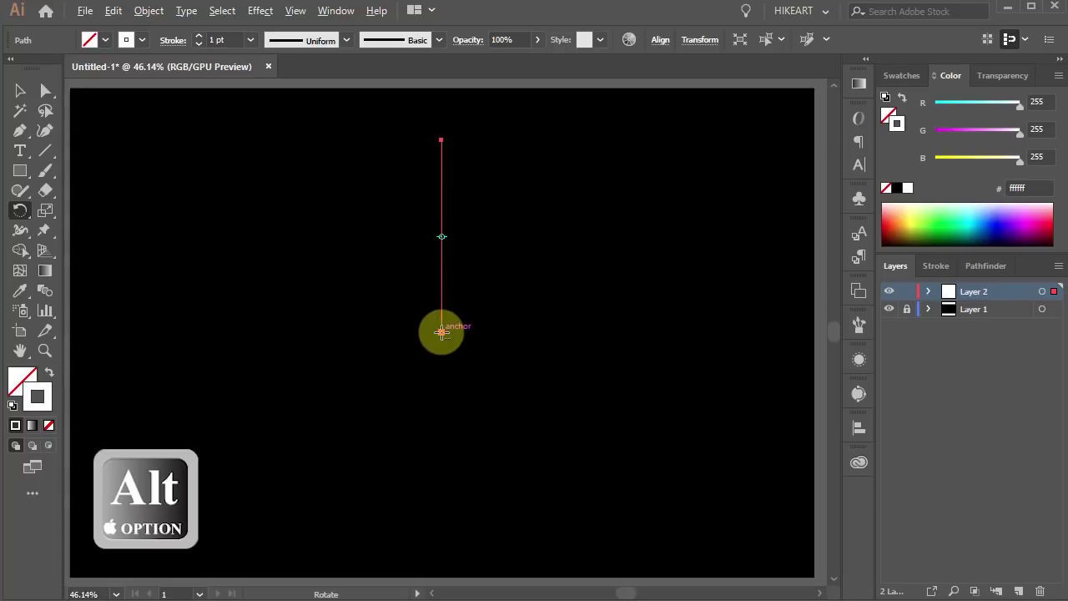
pyautogui.keyDown('alt'); pyautogui.click(442, 332); pyautogui.keyUp('alt')
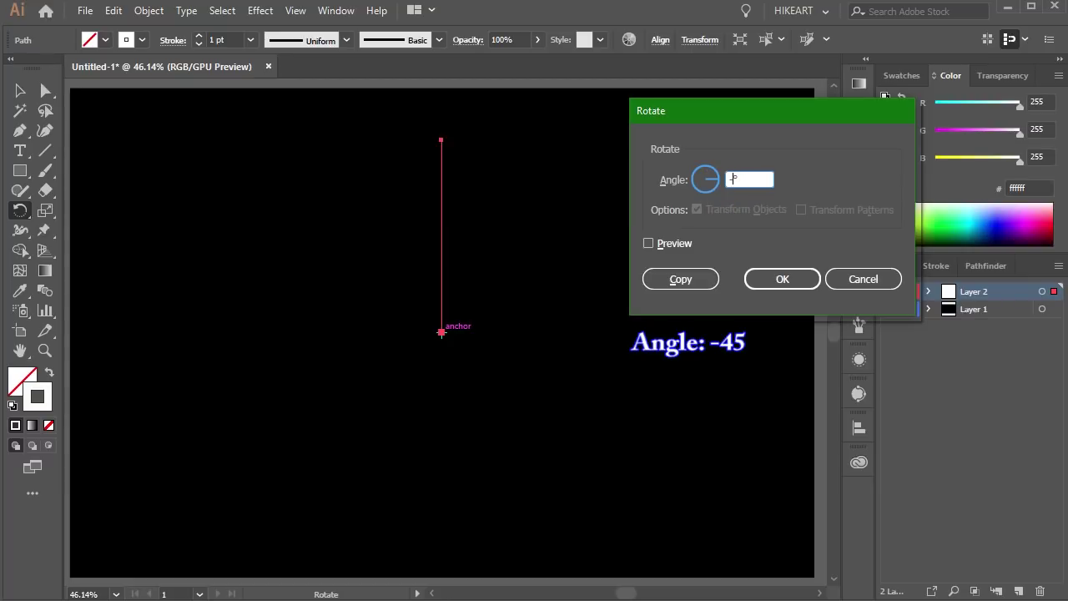
pyautogui.click(717, 178)
pyautogui.write('-45')
pyautogui.click(693, 279)
# - Move the diagonal line's outer anchor slightly inward and the vertical line's top anchor down to about X 689.5 px, Y 168.5 px
pyautogui.press('a')
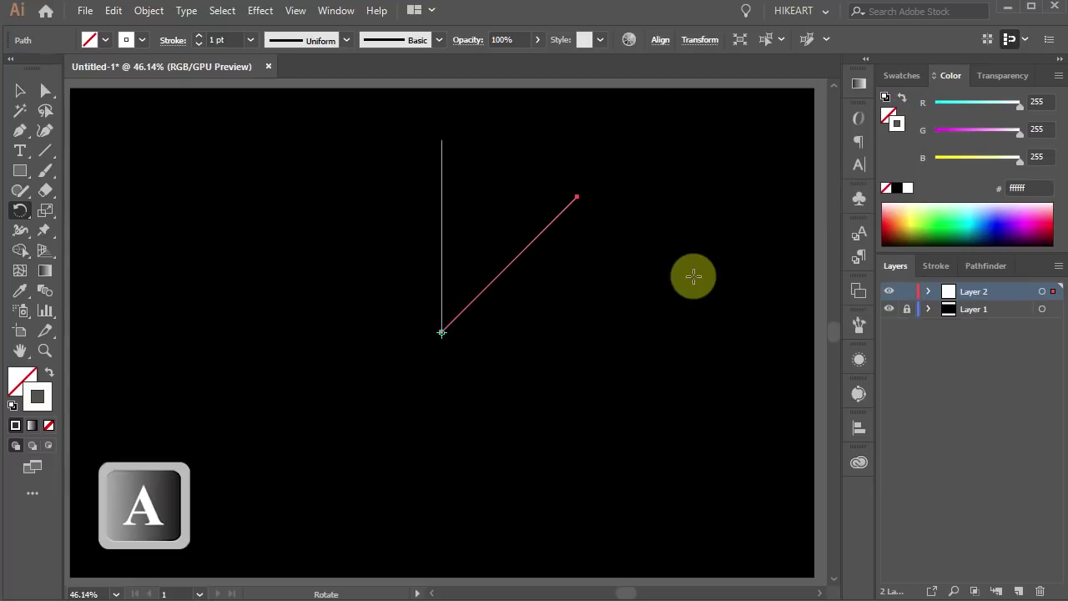
pyautogui.click(611, 202)
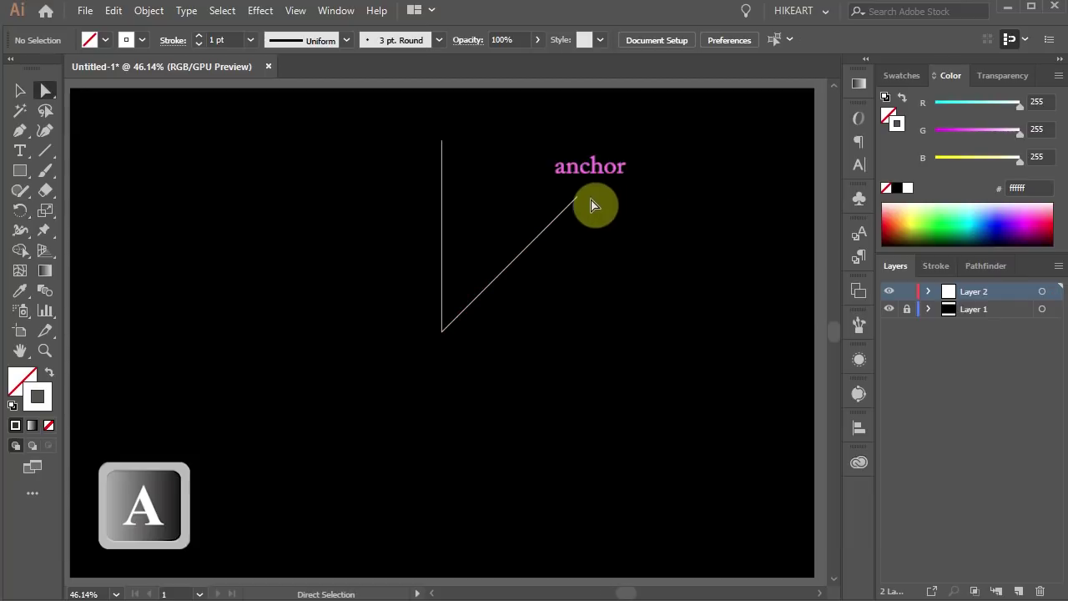
pyautogui.click(578, 198)
pyautogui.click(578, 198)
pyautogui.moveTo(578, 197); pyautogui.dragTo(560, 201)
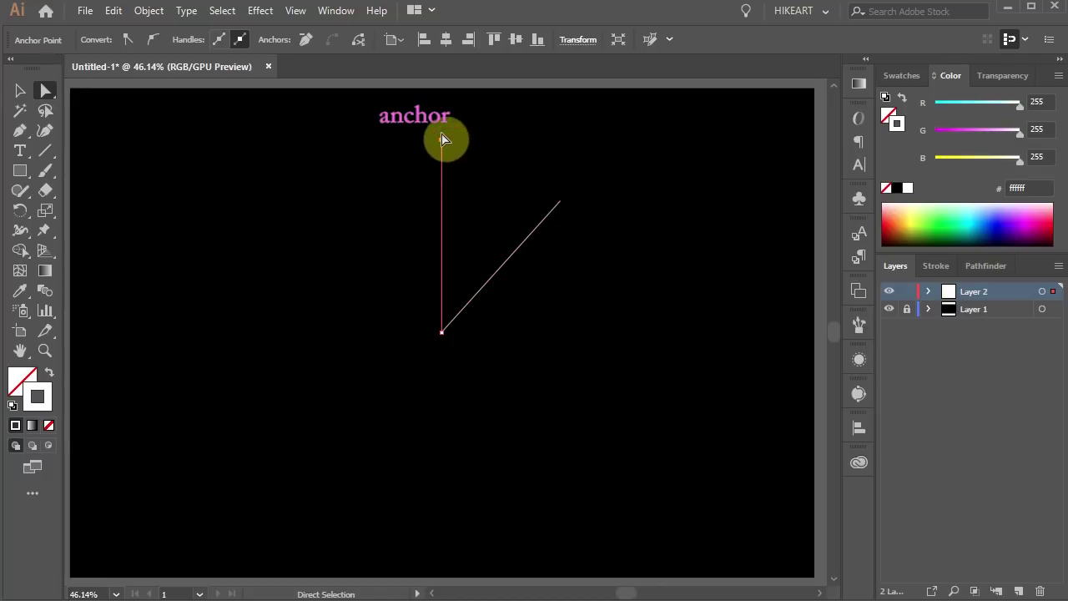
pyautogui.moveTo(442, 140); pyautogui.dragTo(451, 183)
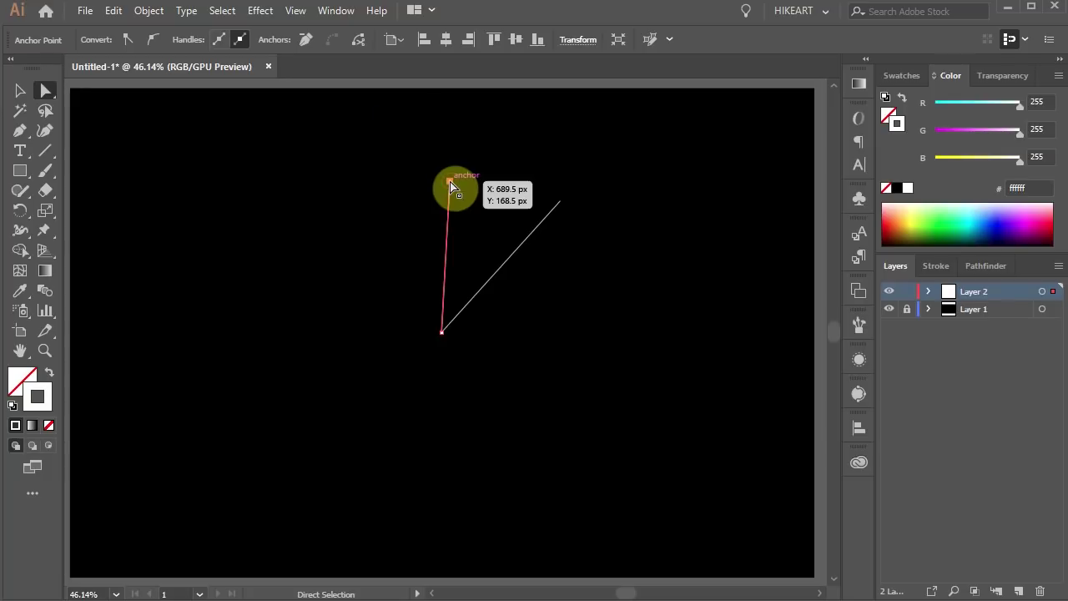
# - Fan out seven duplicate rays of varied lengths between the two lines by copying and moving outer anchors, keeping the shared base point
pyautogui.click(448, 178)
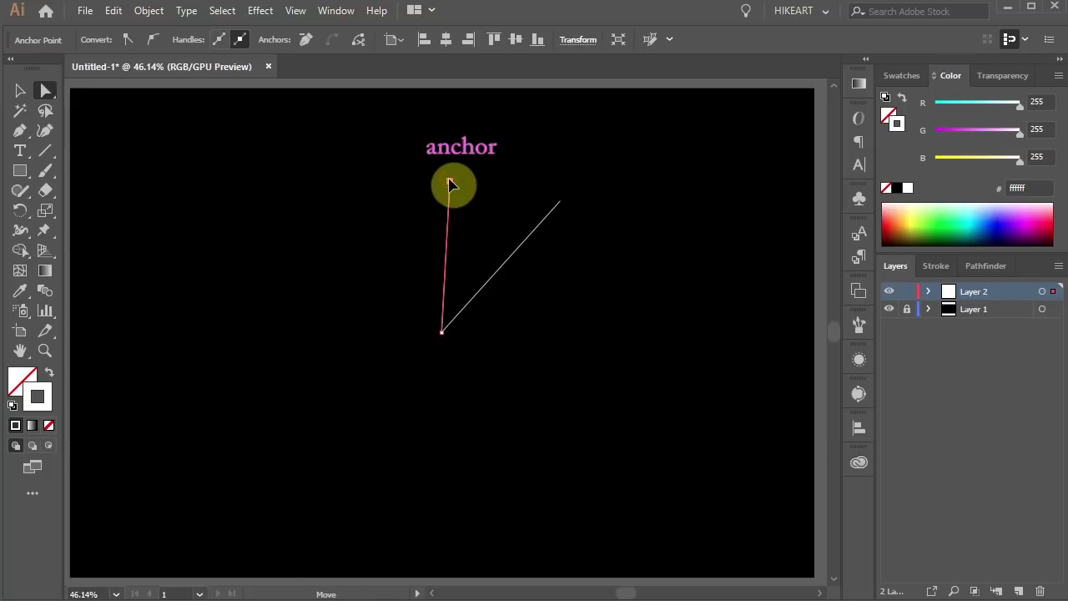
pyautogui.moveTo(449, 181); pyautogui.dragTo(465, 146)
pyautogui.press('alt')
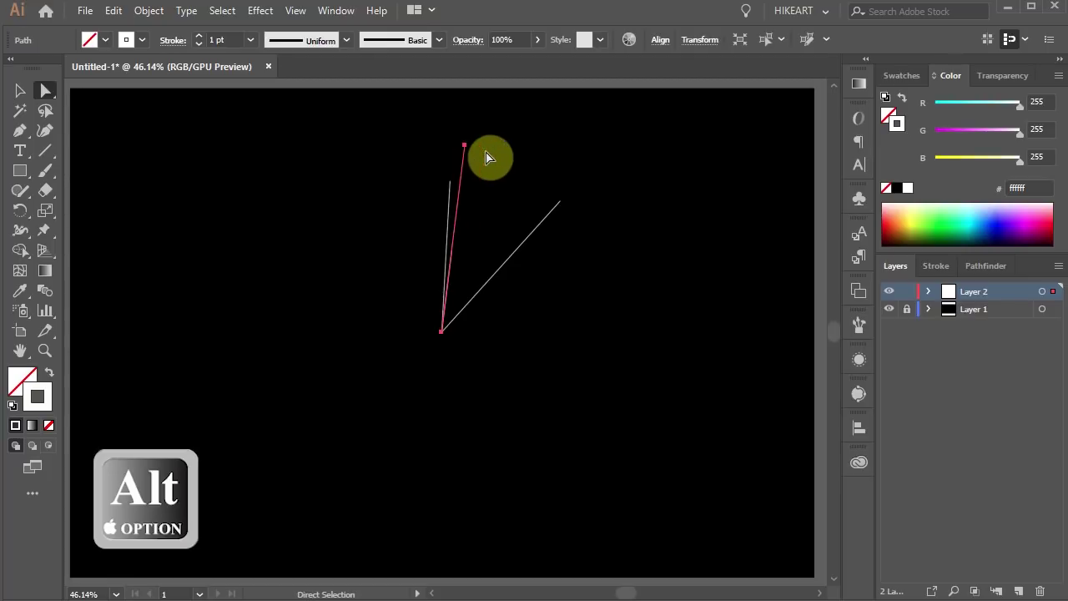
pyautogui.click(485, 152)
pyautogui.click(453, 247)
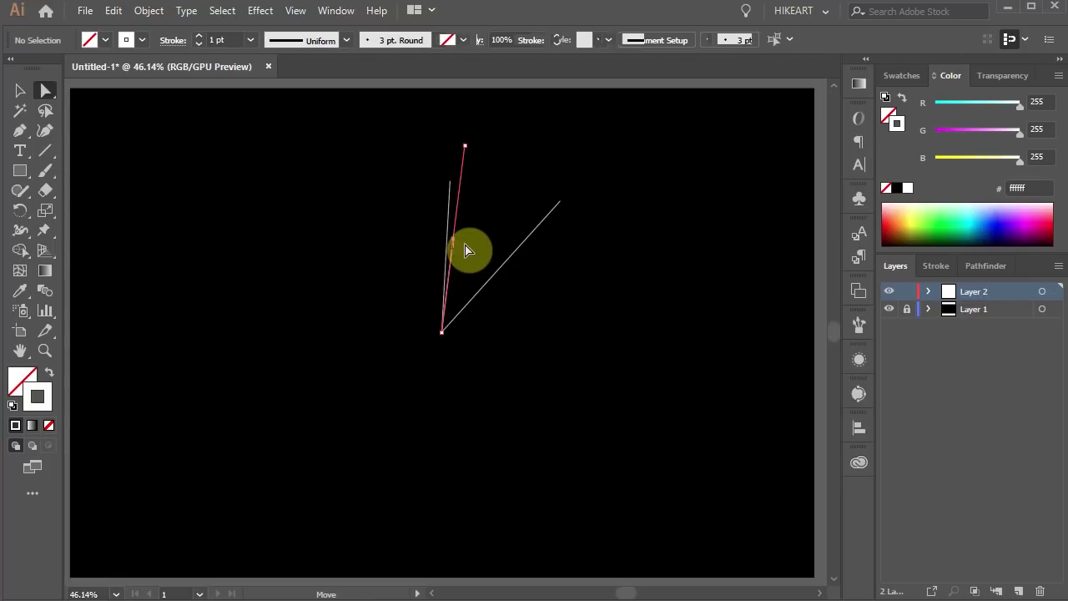
pyautogui.click(464, 146)
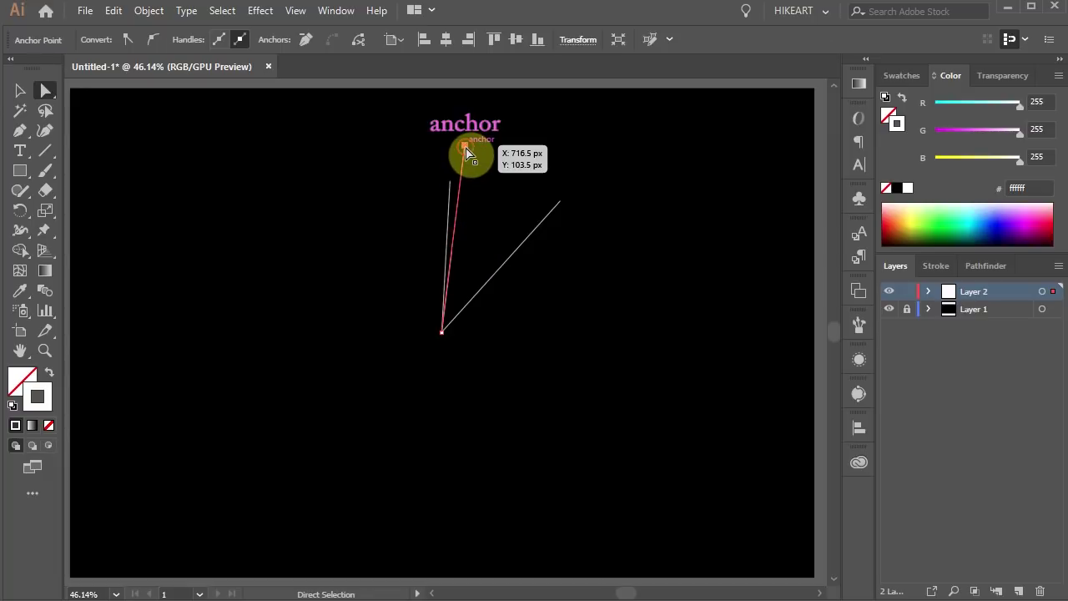
pyautogui.press('alt')
pyautogui.moveTo(465, 146); pyautogui.dragTo(553, 177)
pyautogui.click(479, 183)
pyautogui.press('alt')
pyautogui.click(501, 153)
# - Select all the rays on the new layer and group them
pyautogui.hotkey('ctrl', 'a')
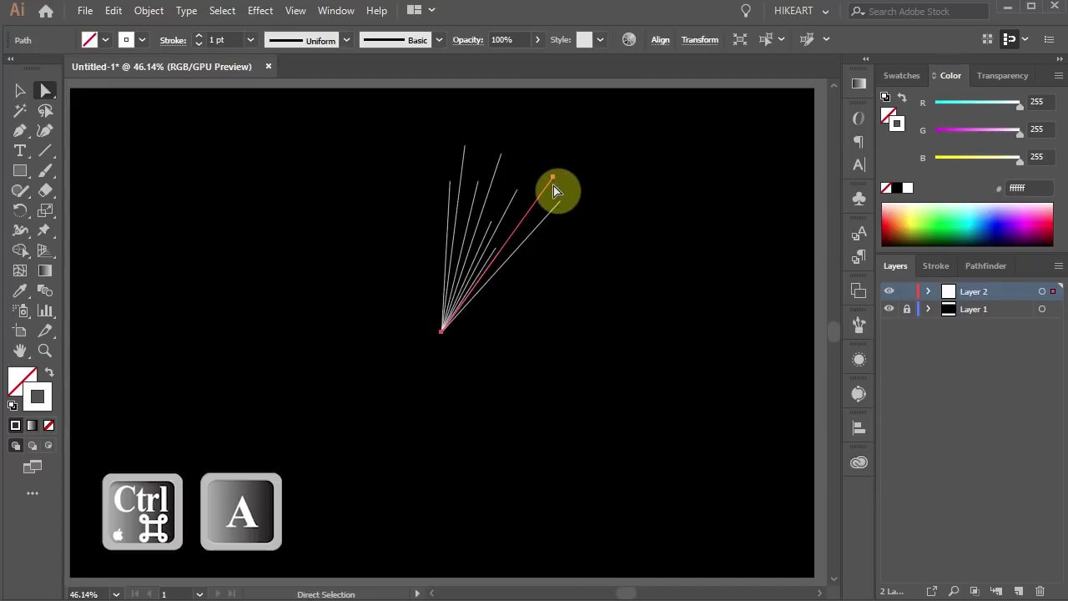
pyautogui.click(601, 219)
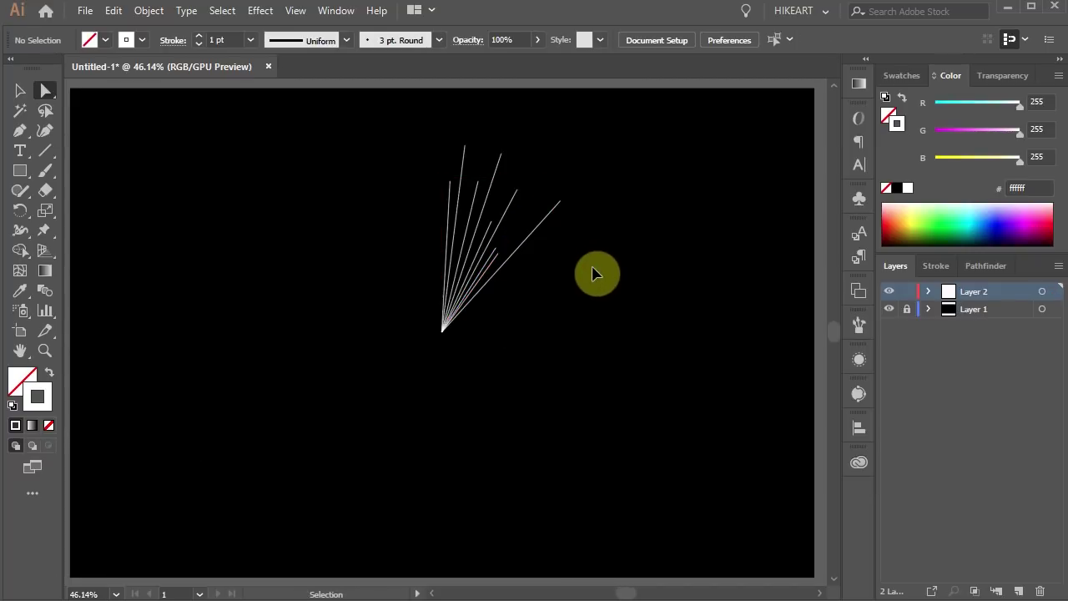
pyautogui.hotkey('ctrl', 'g')
pyautogui.hotkey('ctrl', 'a')
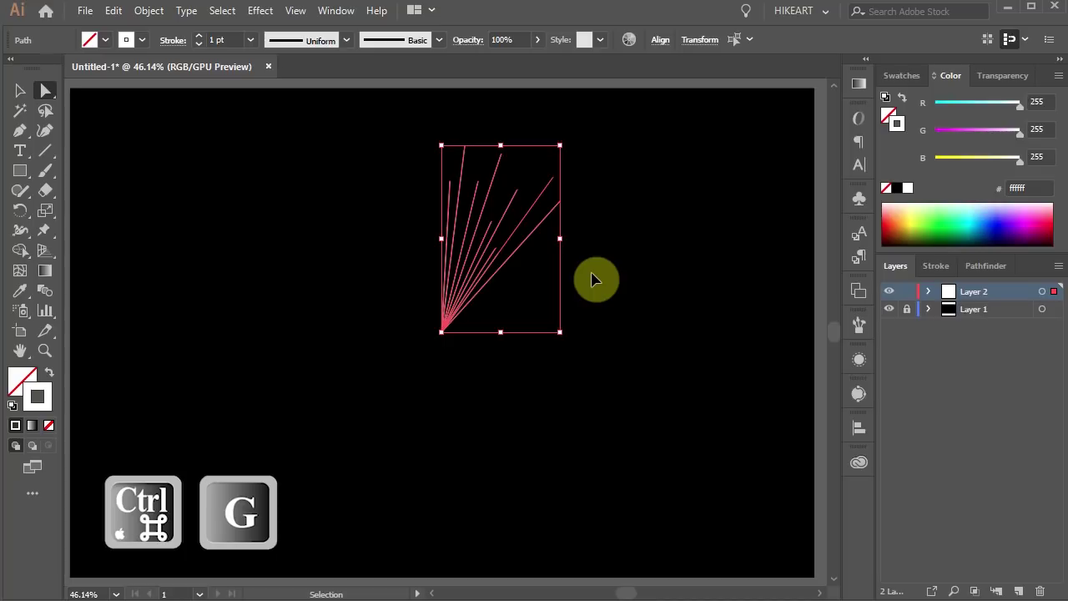
pyautogui.hotkey('ctrl', 'g')
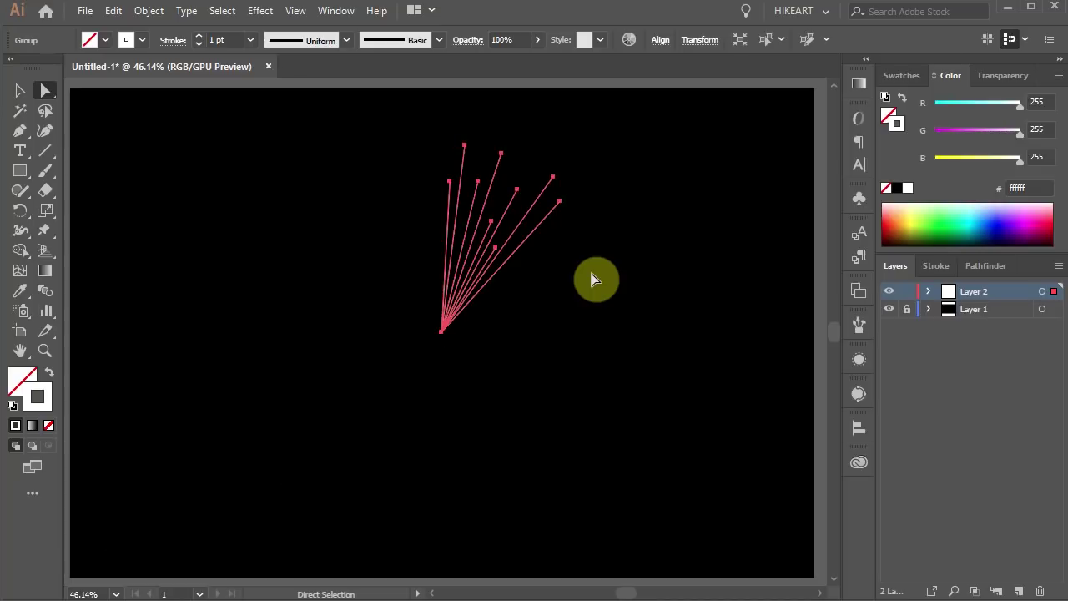
# - Create a copy of the ray group rotated by -45° about the shared base point, with the preview enabled
pyautogui.press('r')
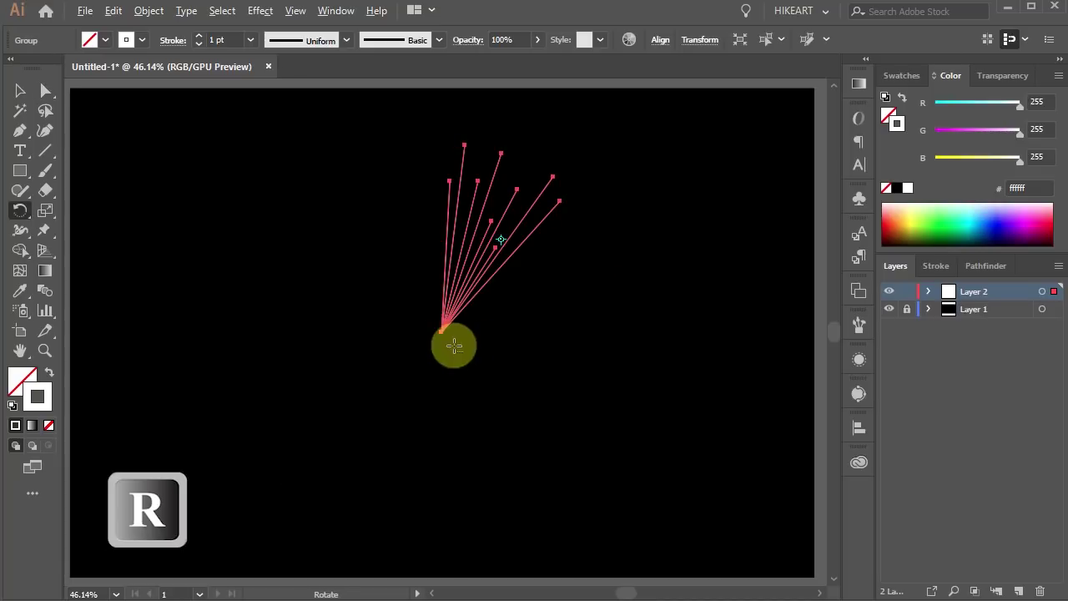
pyautogui.press('alt')
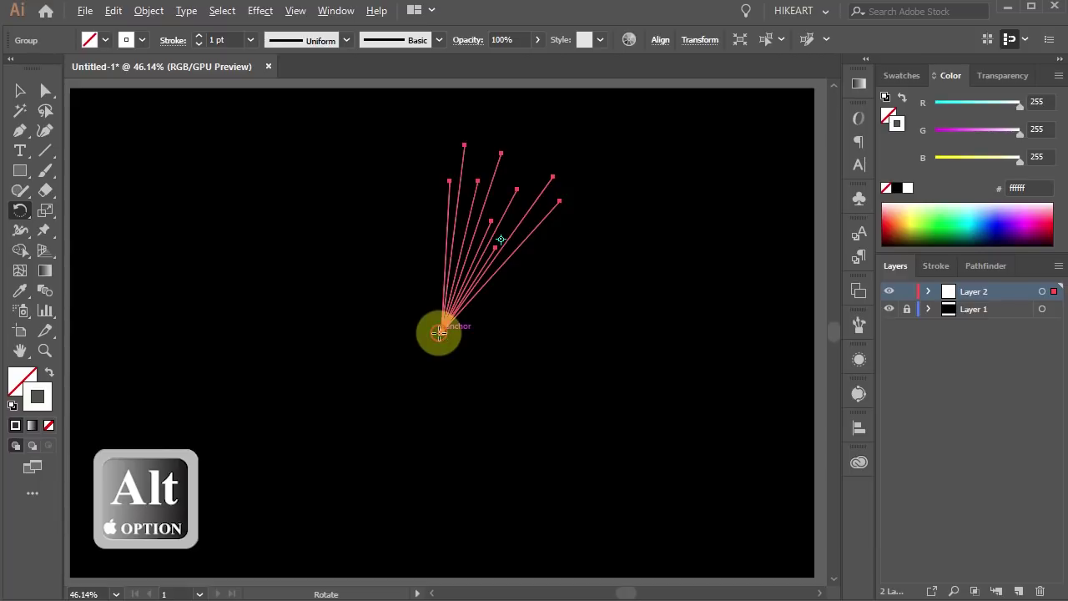
pyautogui.keyDown('alt'); pyautogui.click(439, 333); pyautogui.keyUp('alt')
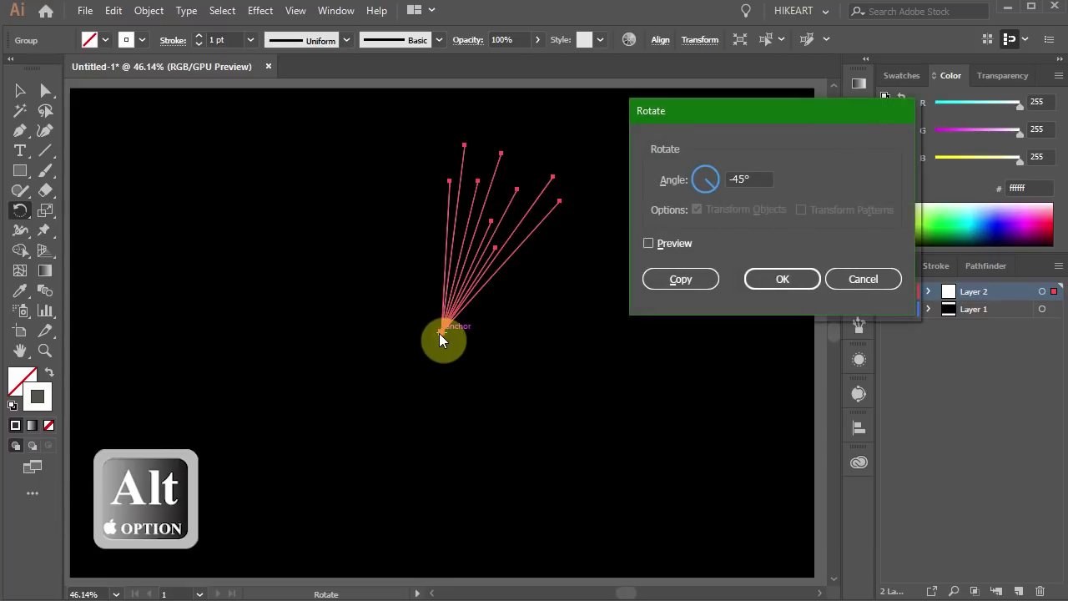
pyautogui.click(650, 242)
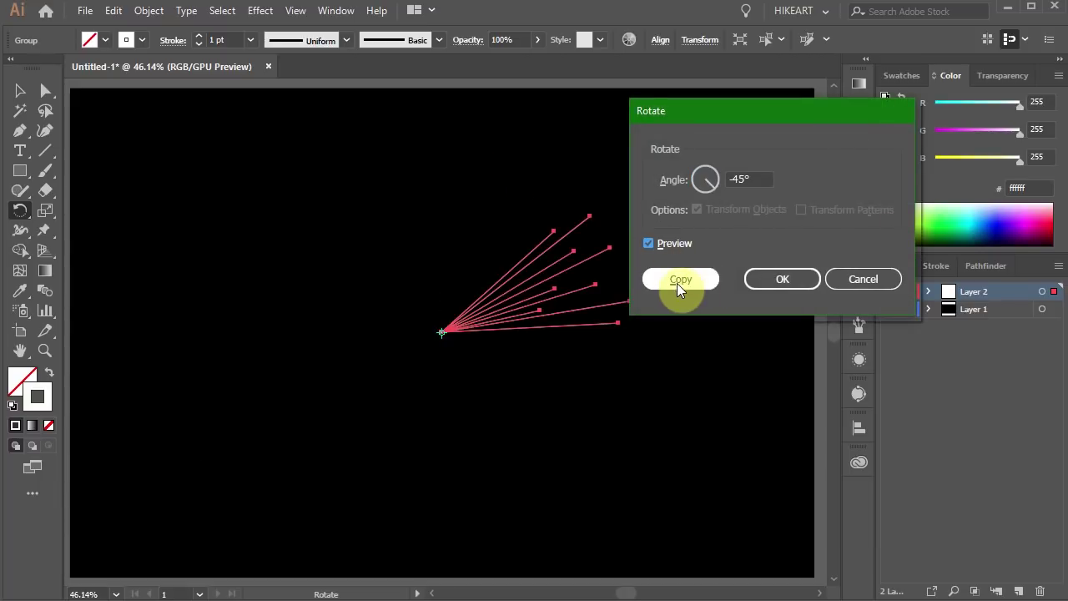
pyautogui.click(698, 282)
# - Repeat the rotated copy of the ray group until the rays form a full circular burst
pyautogui.hotkey('ctrl', 'd')
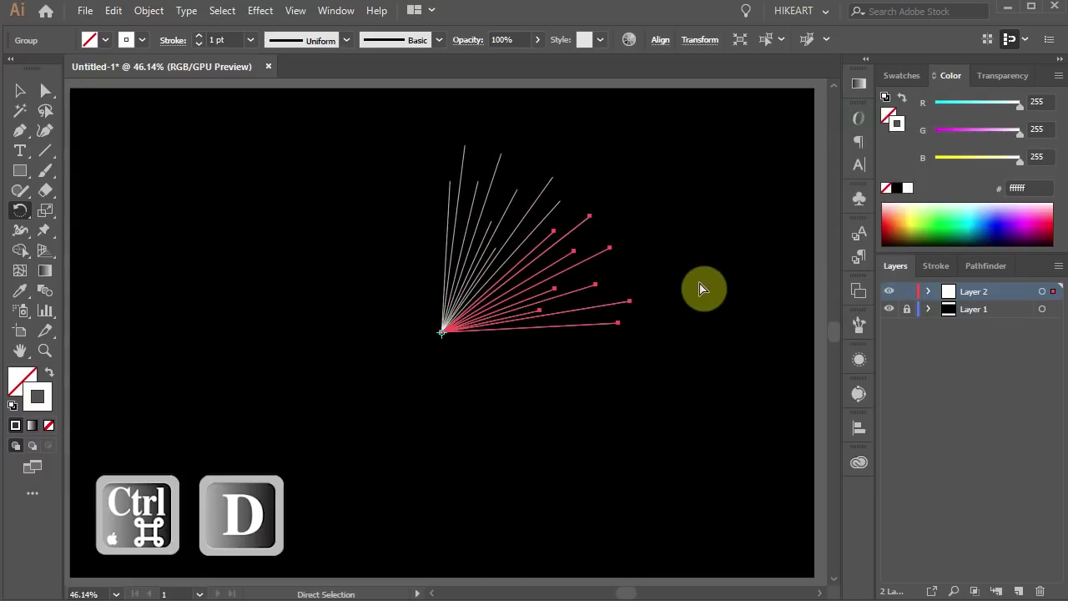
pyautogui.hotkey('ctrl', 'd')
pyautogui.hotkey('ctrl', 'd')
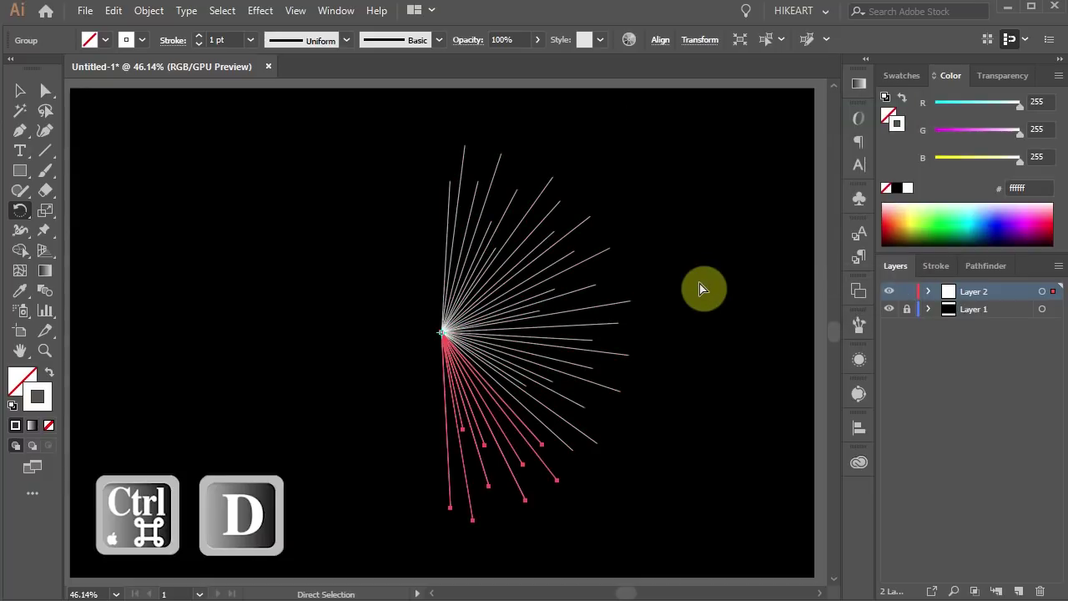
pyautogui.hotkey('ctrl', 'd')
pyautogui.hotkey('ctrl', 'd')
pyautogui.hotkey('ctrl', 'd')
pyautogui.hotkey('ctrl', 'd')
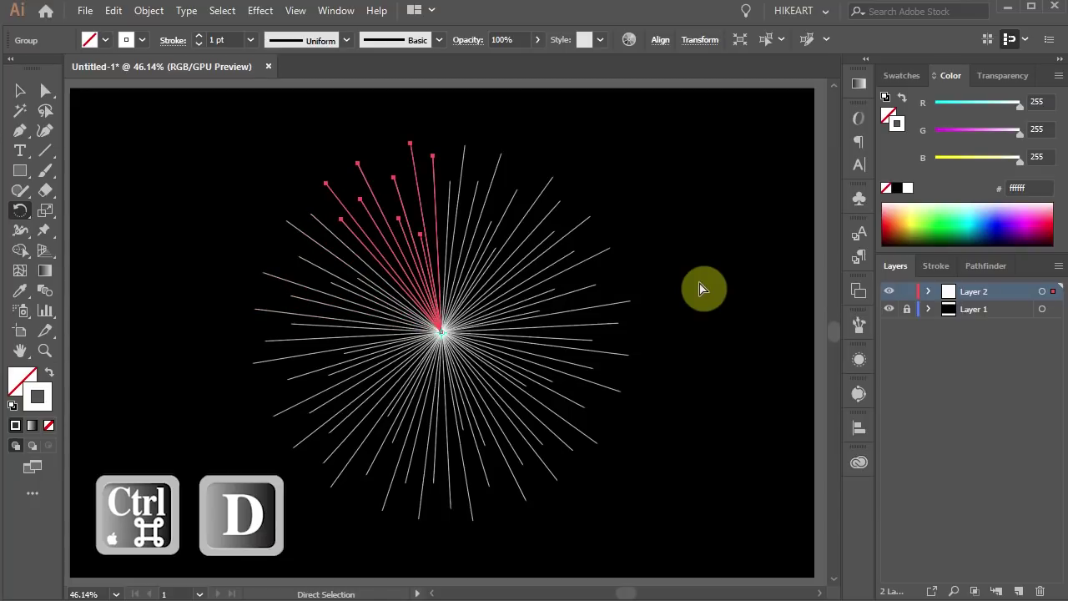
# - Select all the ray groups and set their stroke weight to 3 pt
pyautogui.hotkey('ctrl', 'a')
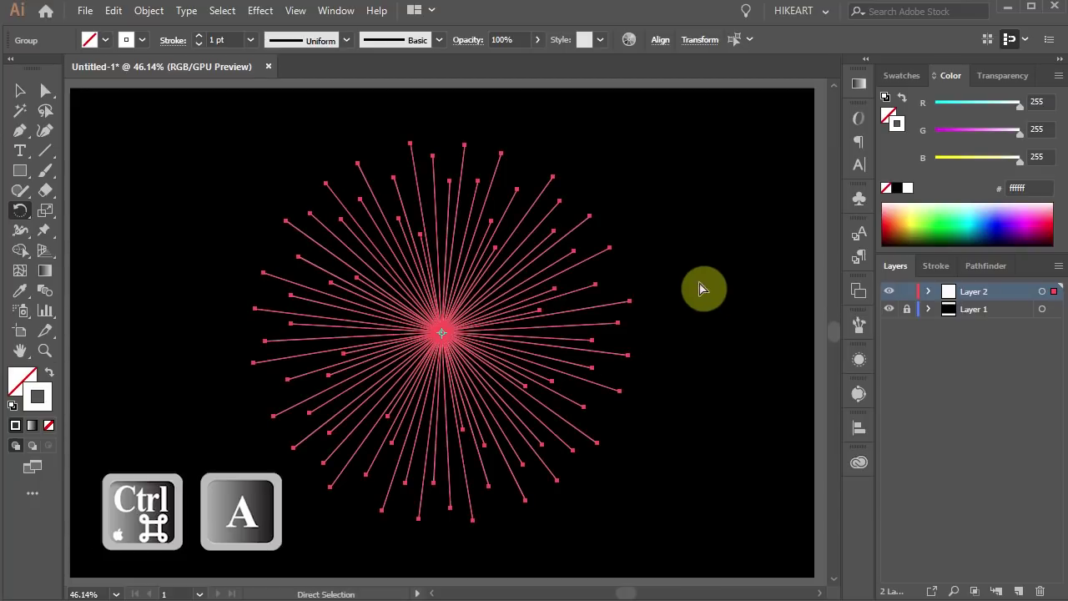
pyautogui.click(935, 265)
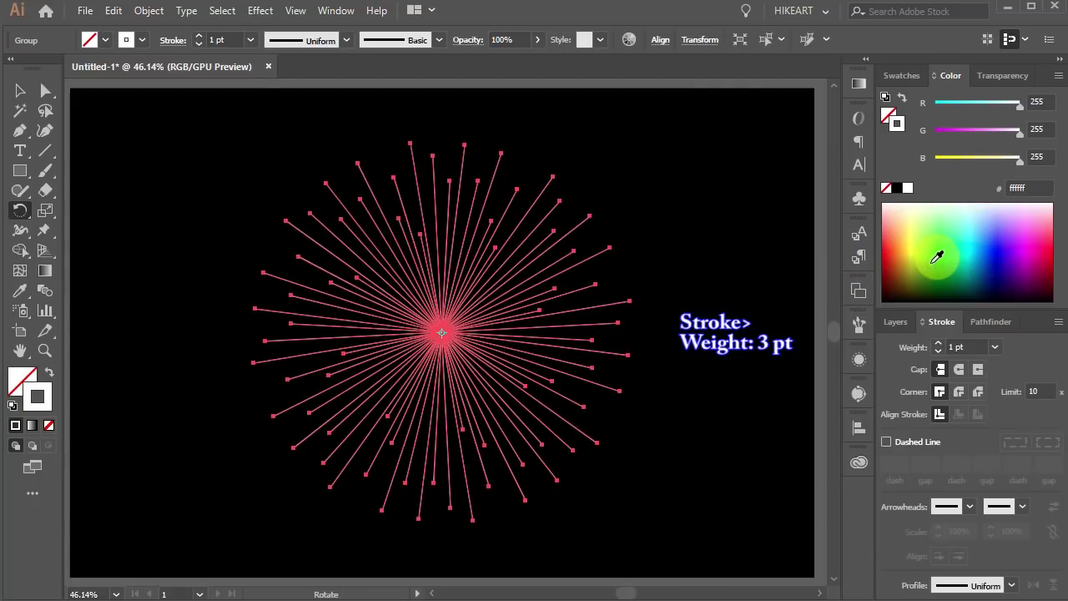
pyautogui.click(940, 345)
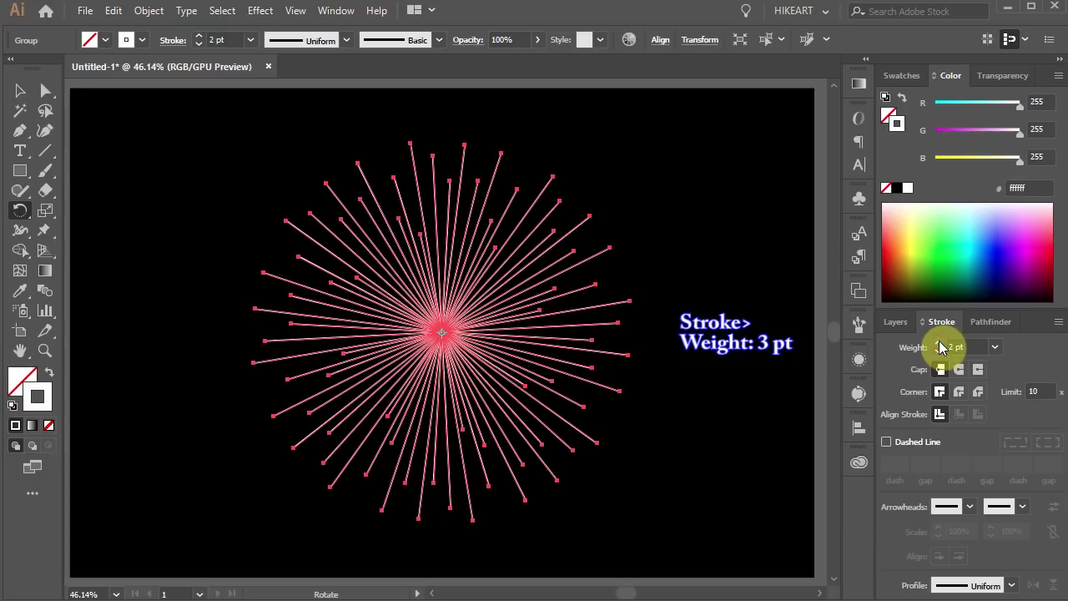
pyautogui.click(938, 342)
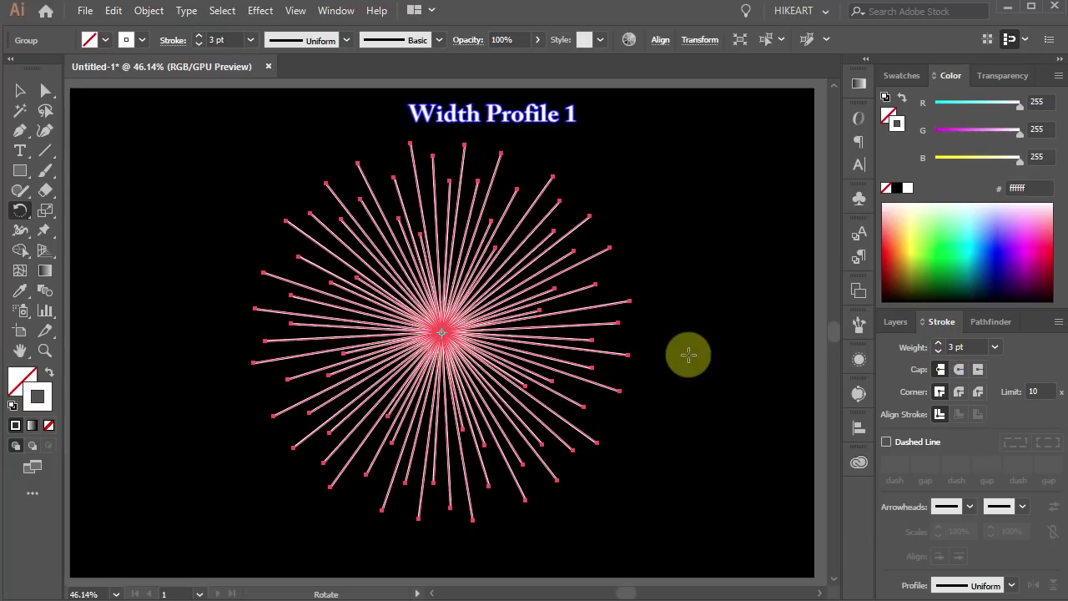
# - Apply Width Profile 1 to the strokes of all the rays and hide the selection edges
pyautogui.click(347, 40)
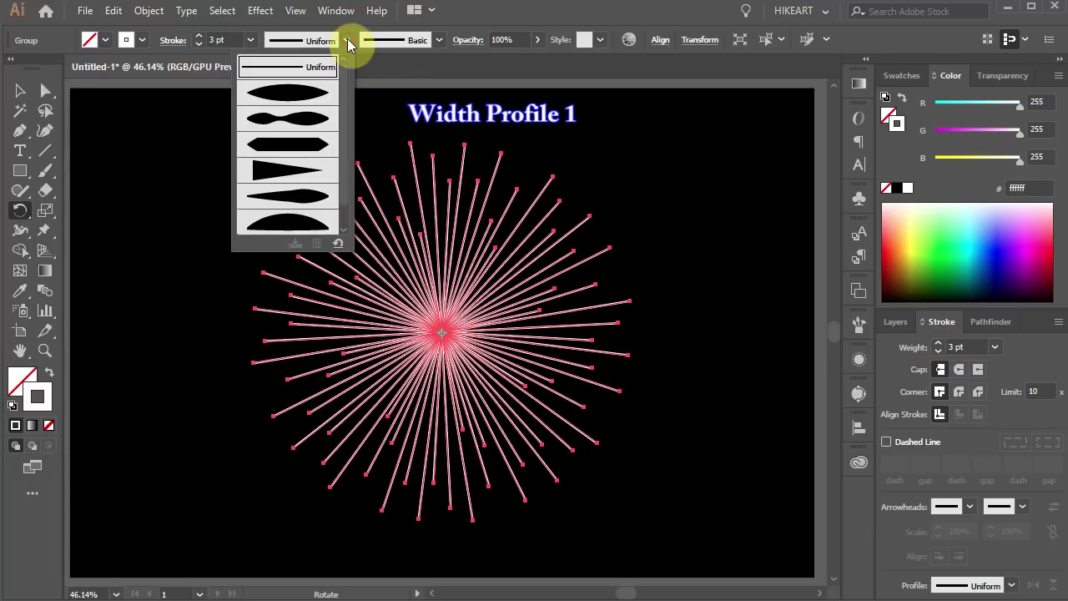
pyautogui.click(303, 92)
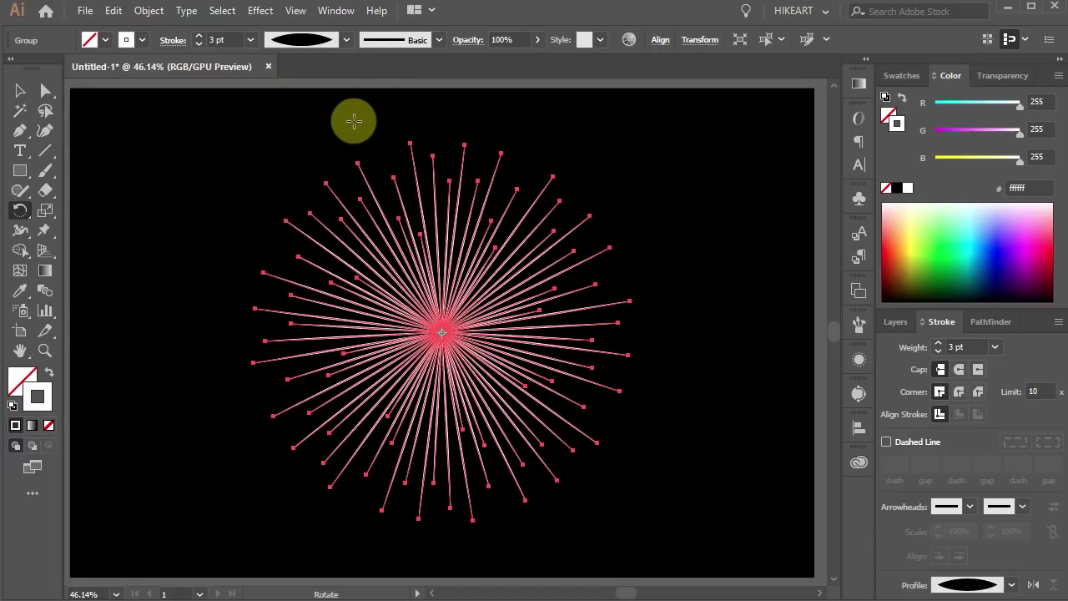
pyautogui.hotkey('ctrl', 'h')
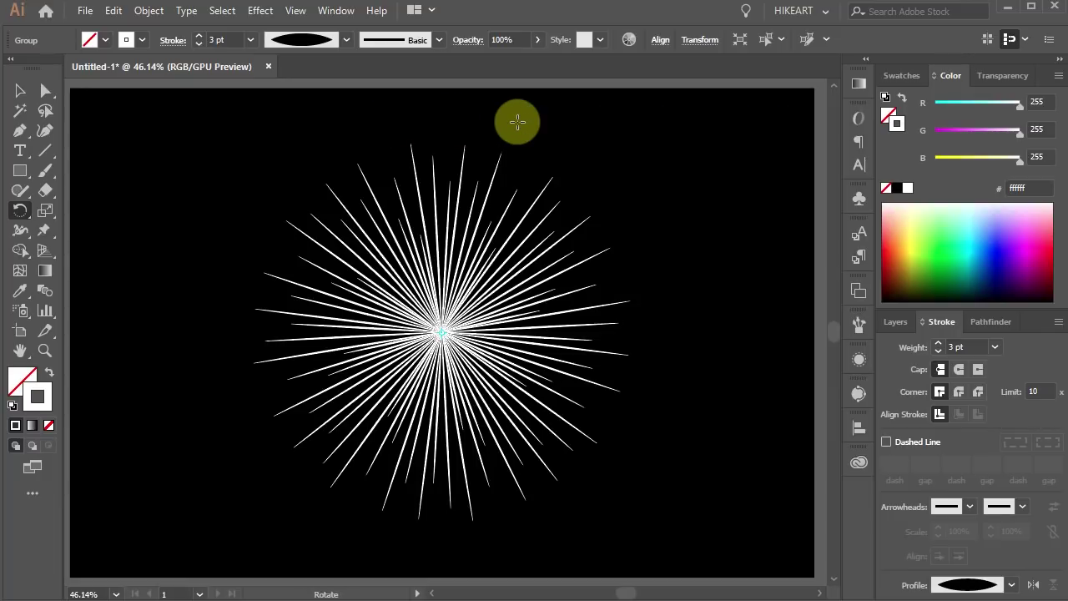
# - Apply a horizontal Arch warp effect to the burst with a 72% bend, with the preview enabled
pyautogui.click(260, 10)
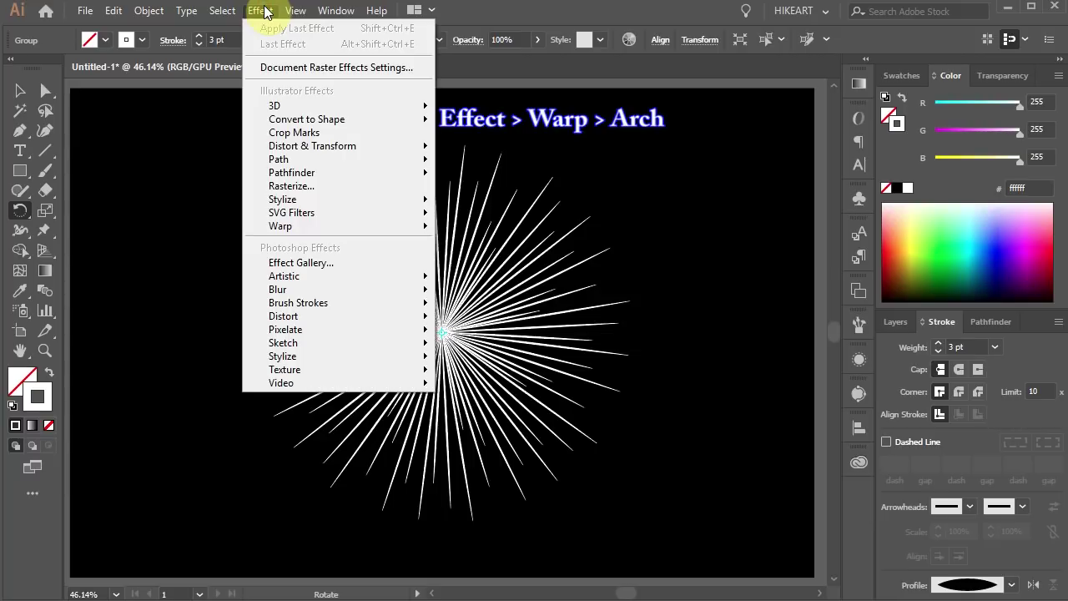
pyautogui.moveTo(363, 224)
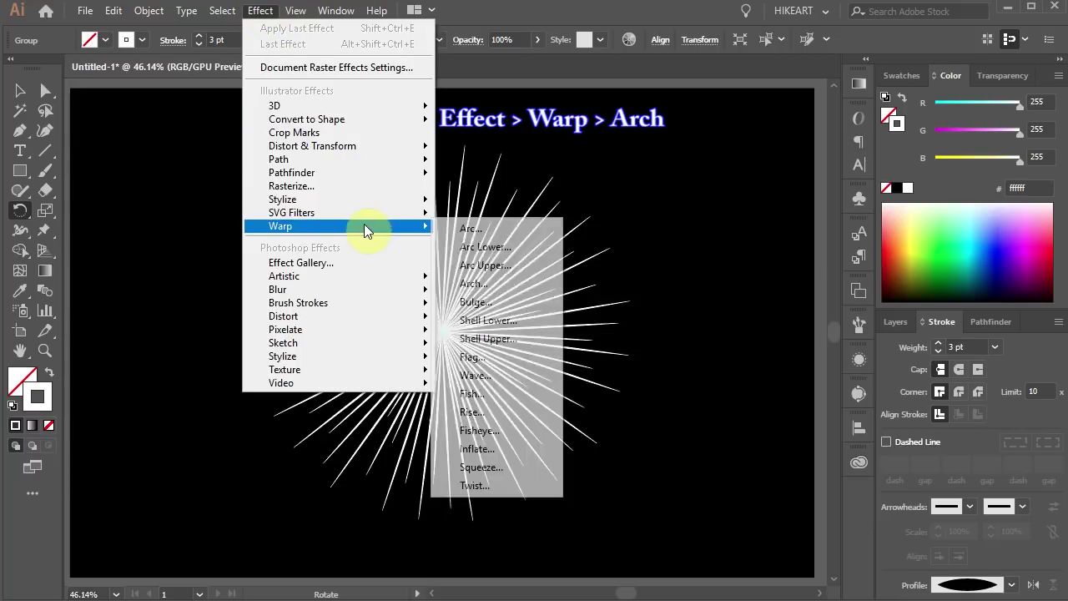
pyautogui.click(499, 285)
pyautogui.click(670, 246)
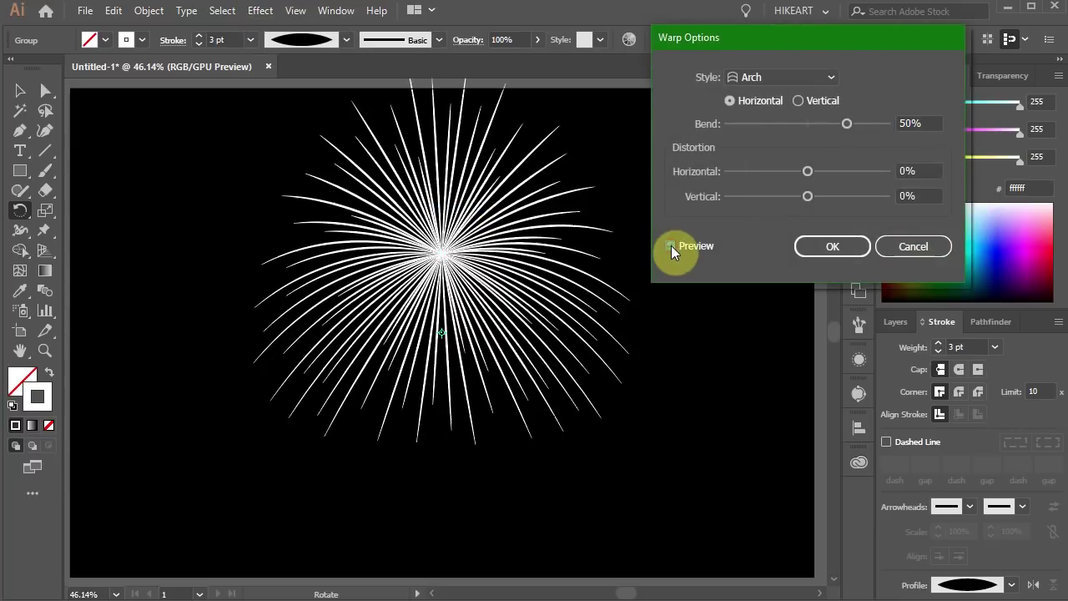
pyautogui.doubleClick(912, 124)
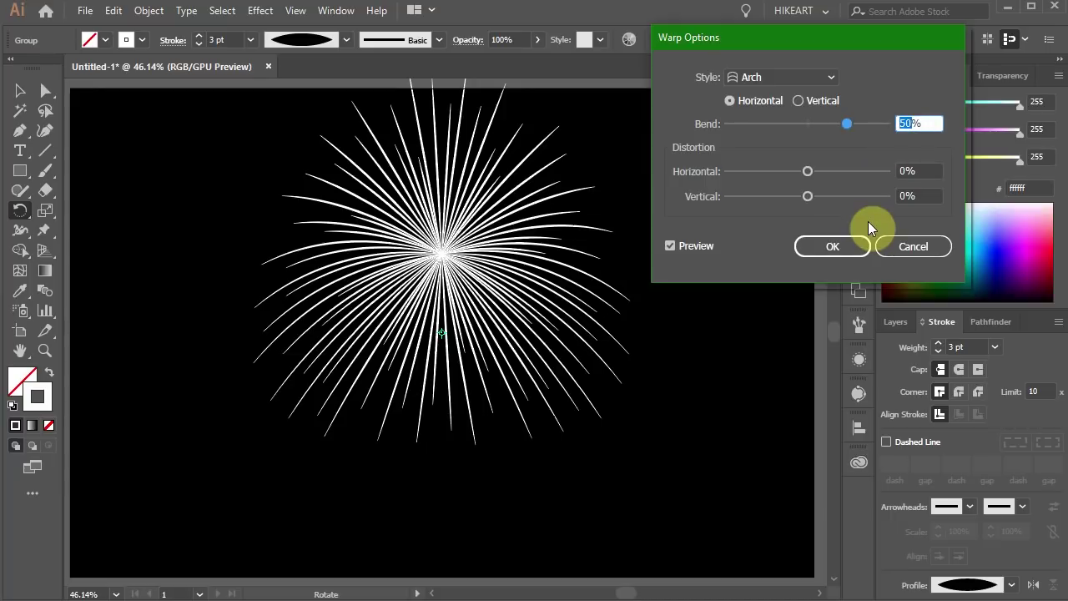
pyautogui.press('Down')
pyautogui.press('Down')
pyautogui.press('Down')
pyautogui.press('Down')
pyautogui.press('Down')
pyautogui.press('Down')
pyautogui.press('Down')
pyautogui.press('Down')
pyautogui.press('Down')
pyautogui.press('Down')
pyautogui.press('Down')
pyautogui.press('Down')
pyautogui.press('Down')
pyautogui.press('Down')
pyautogui.press('Down')
pyautogui.press('Down')
pyautogui.press('Down')
pyautogui.press('Down')
pyautogui.press('Down')
pyautogui.press('Down')
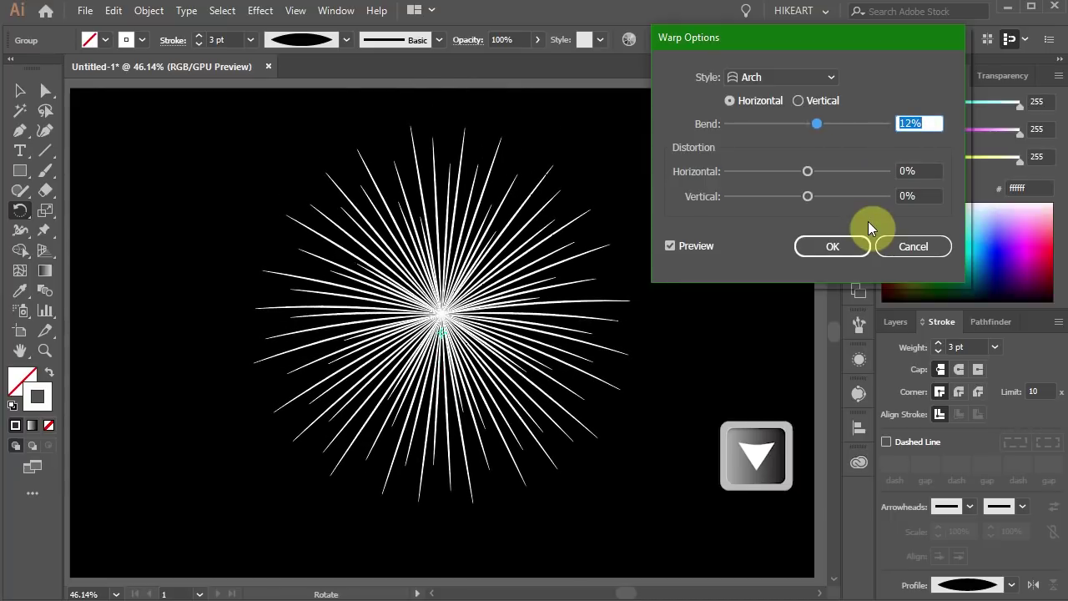
pyautogui.press('Up')
pyautogui.press('Up')
pyautogui.press('Up')
pyautogui.press('Up')
pyautogui.press('Up')
pyautogui.press('Up')
pyautogui.press('Up')
pyautogui.press('Up')
pyautogui.press('Up')
pyautogui.press('Up')
pyautogui.press('Up')
pyautogui.press('Up')
pyautogui.press('Up')
pyautogui.press('Up')
pyautogui.press('Up')
pyautogui.press('Up')
pyautogui.press('Up')
pyautogui.press('Up')
pyautogui.press('Up')
pyautogui.press('Up')
pyautogui.press('Up')
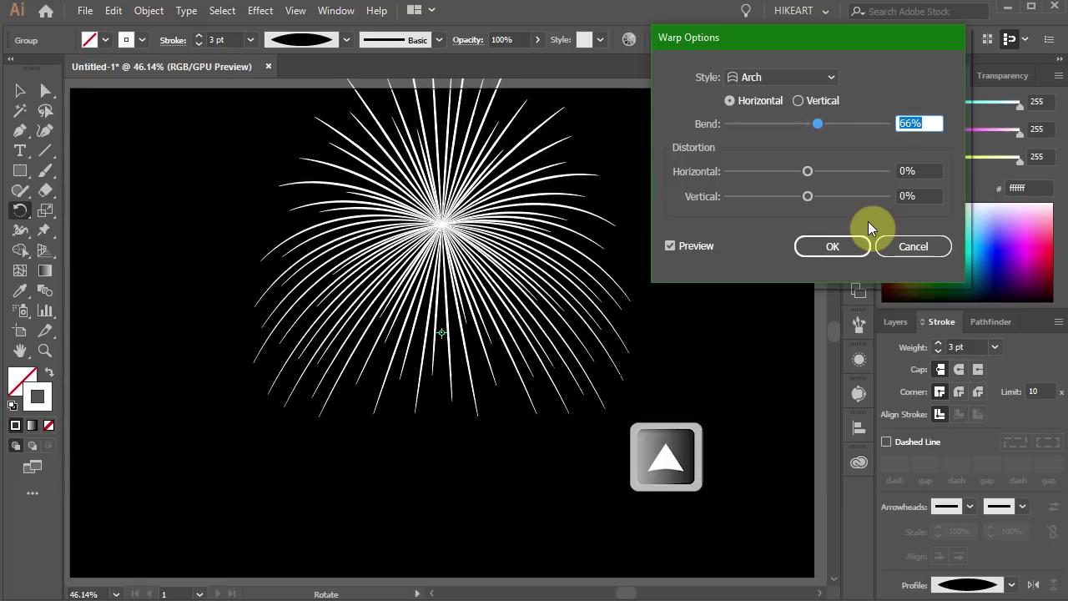
pyautogui.press('Up')
pyautogui.press('Up')
pyautogui.press('Up')
pyautogui.press('Up')
pyautogui.click(837, 244)
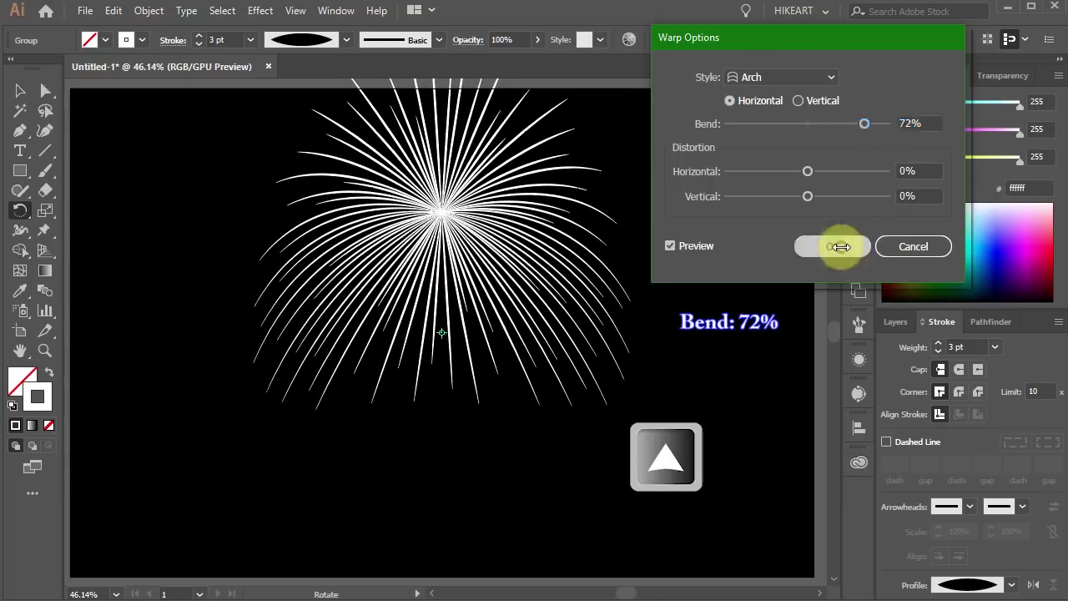
# - Expand the appearance of the warped burst and move it down and left so it fits inside the artboard
pyautogui.click(148, 11)
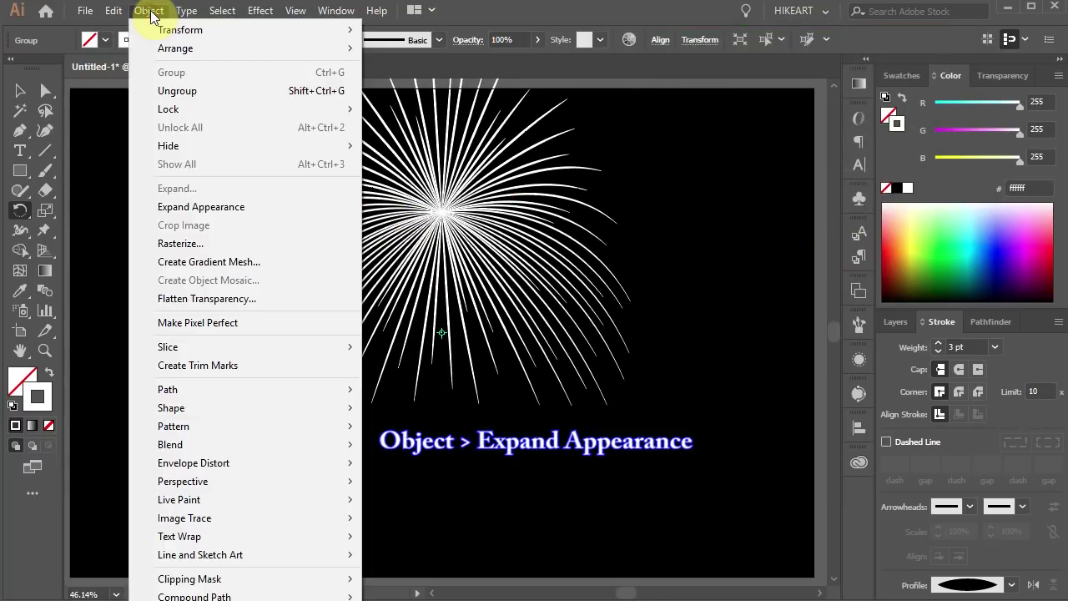
pyautogui.click(232, 208)
pyautogui.press('v')
pyautogui.moveTo(441, 215); pyautogui.dragTo(369, 310)
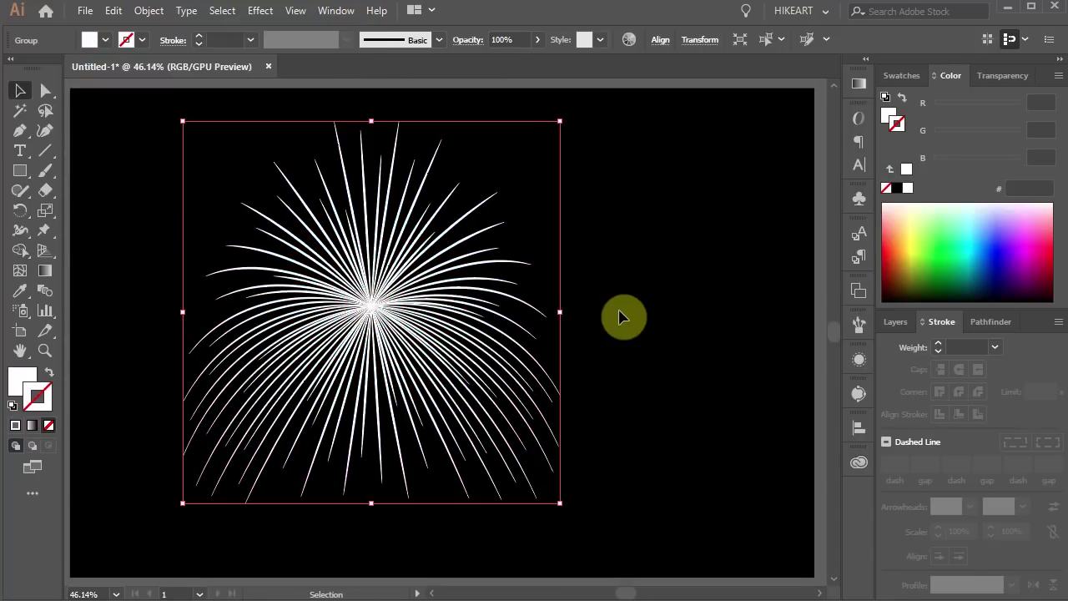
# - Fill the burst with the default white-to-black gradient and set the gradient type to radial
pyautogui.click(23, 380)
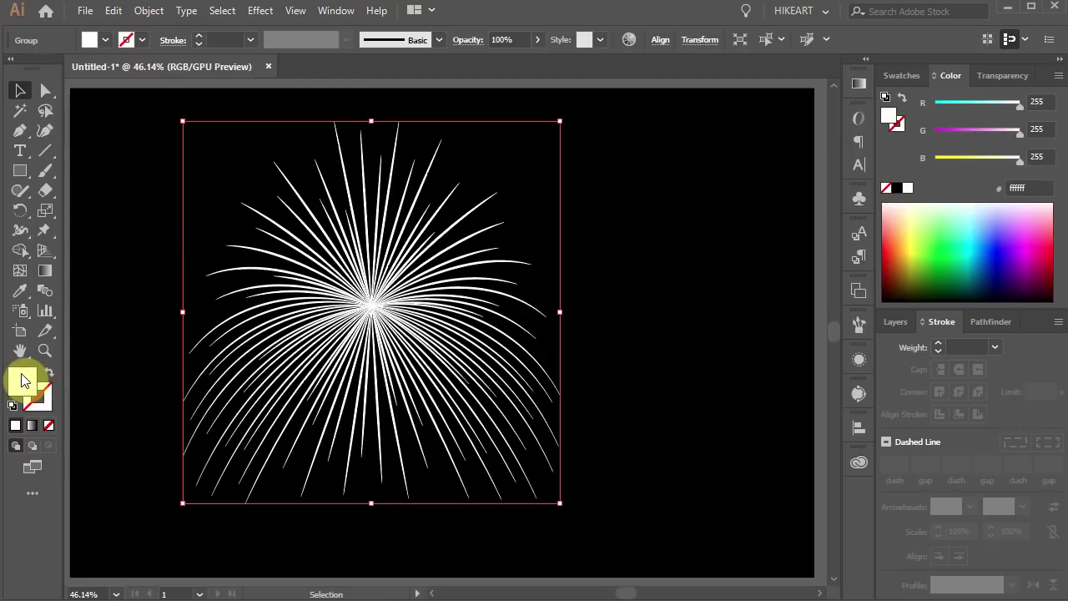
pyautogui.click(860, 84)
pyautogui.click(769, 202)
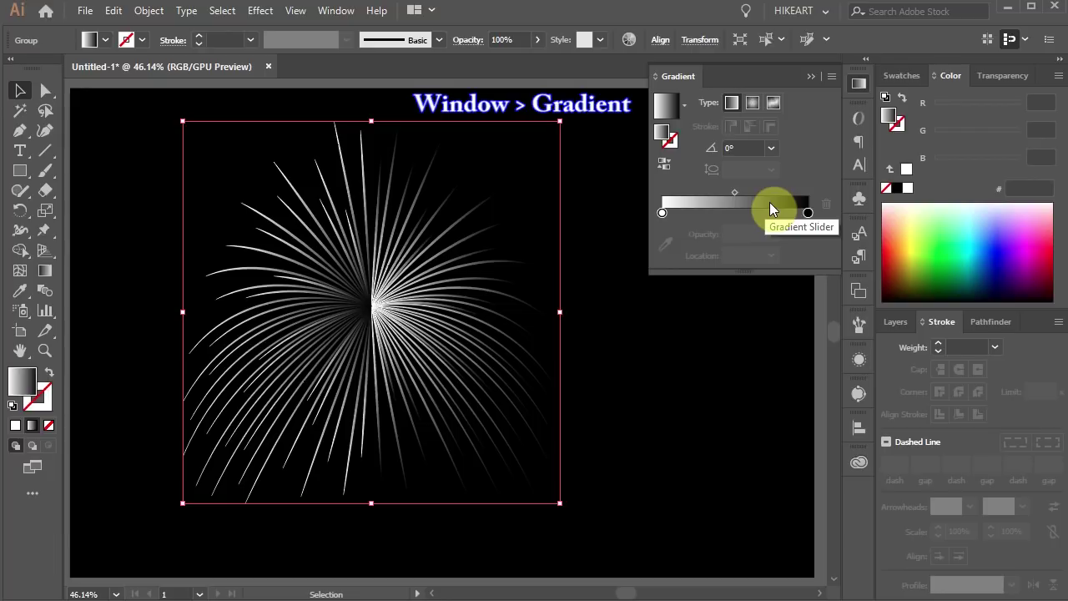
pyautogui.click(752, 104)
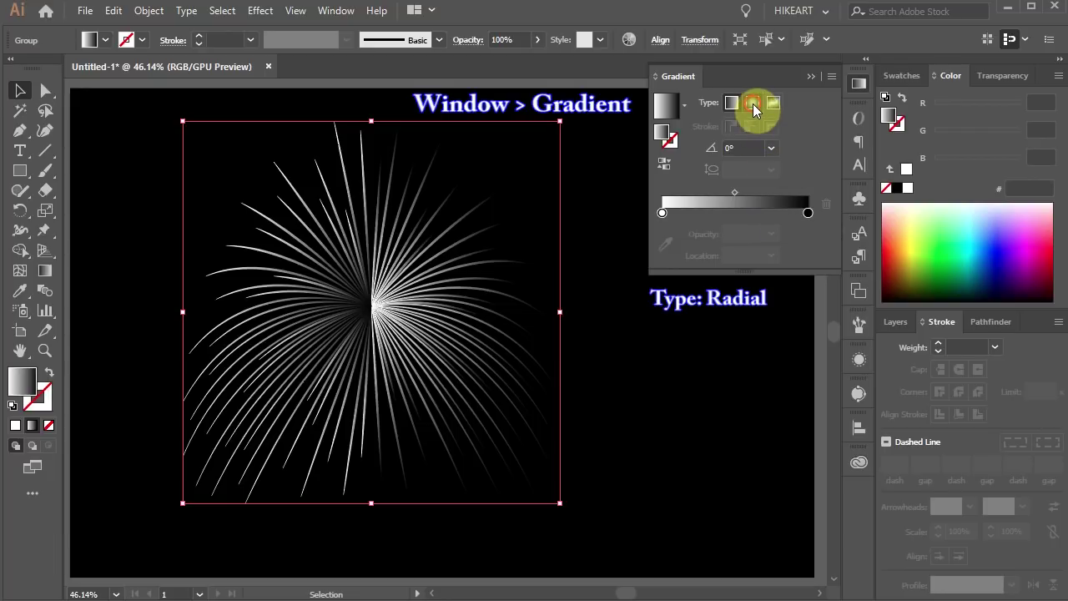
# - Recolor the gradient's black end stop magenta (ff3bd5) and add a lavender stop (bfaeff) at about 26%
pyautogui.click(807, 212)
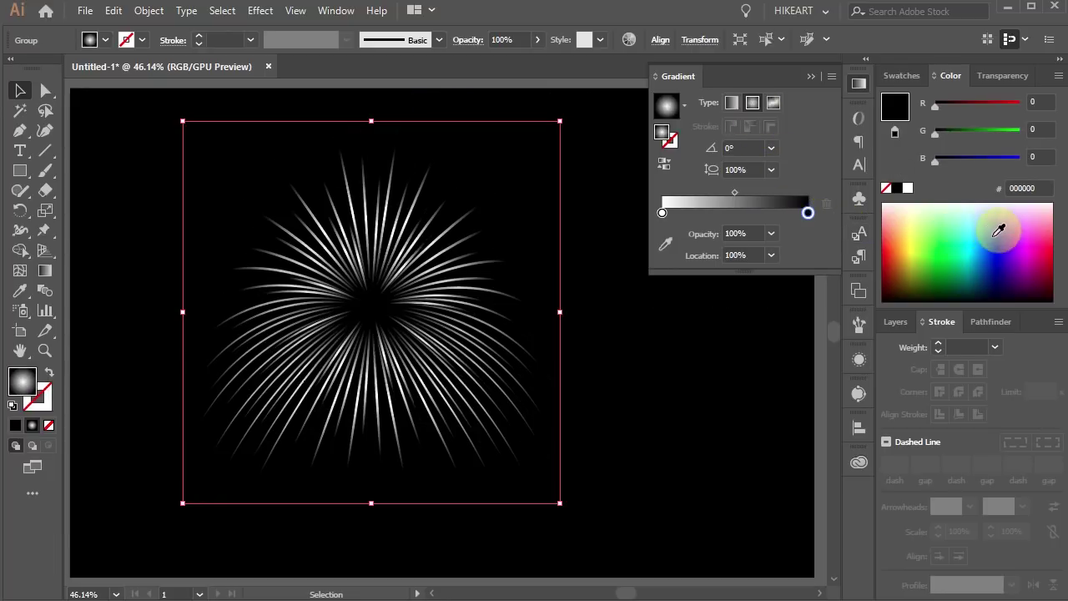
pyautogui.click(1029, 238)
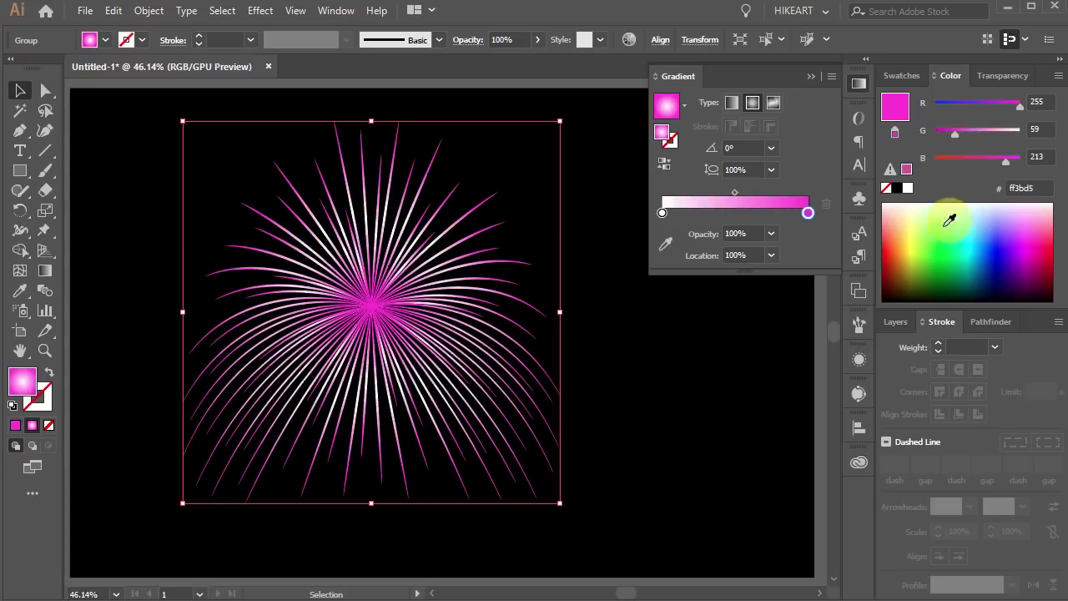
pyautogui.click(699, 212)
pyautogui.click(1011, 215)
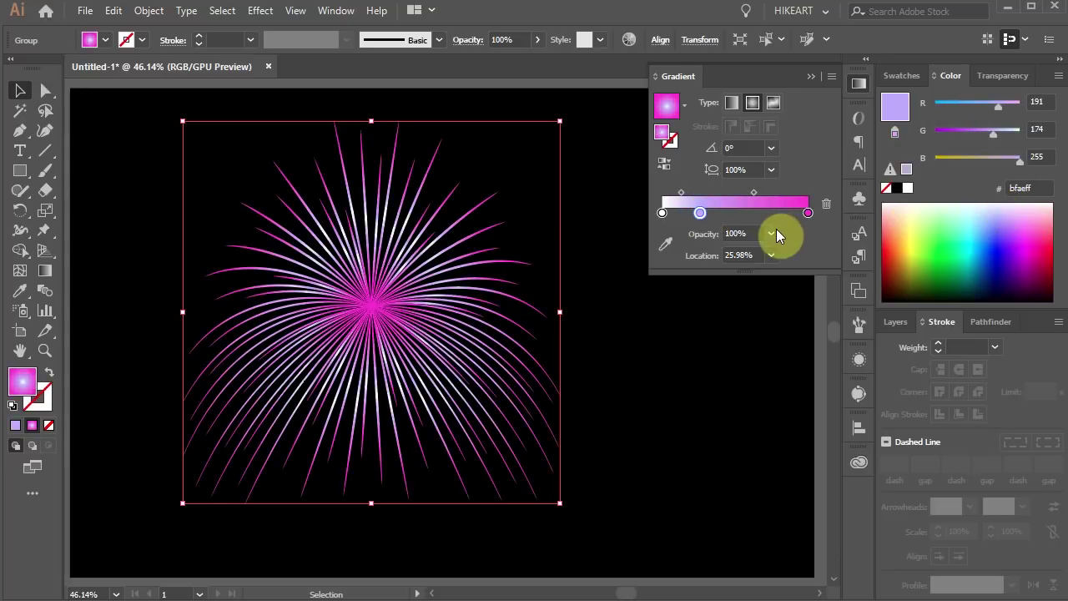
# - Spread the radial gradient outward from the burst's center and reorder its stops so magenta lies in the middle and lavender at the outer end
pyautogui.press('g')
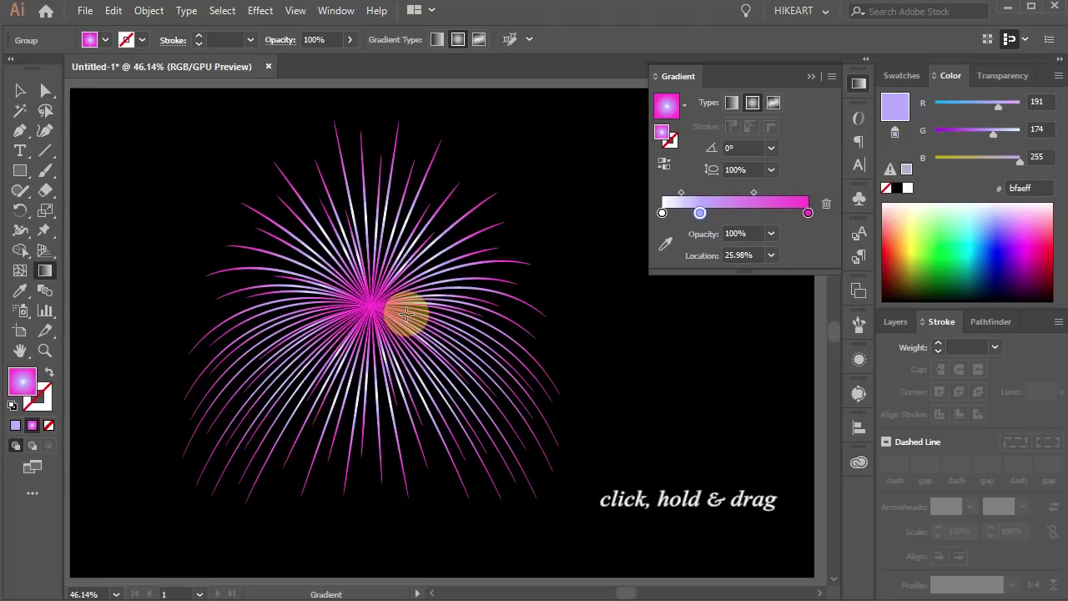
pyautogui.moveTo(377, 307); pyautogui.dragTo(534, 470)
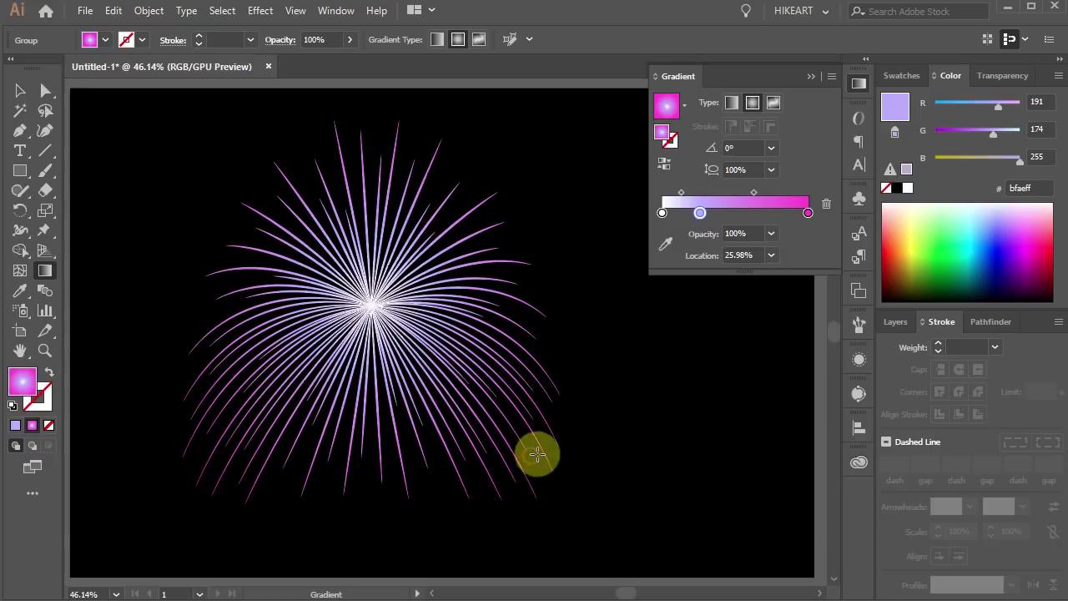
pyautogui.click(700, 214)
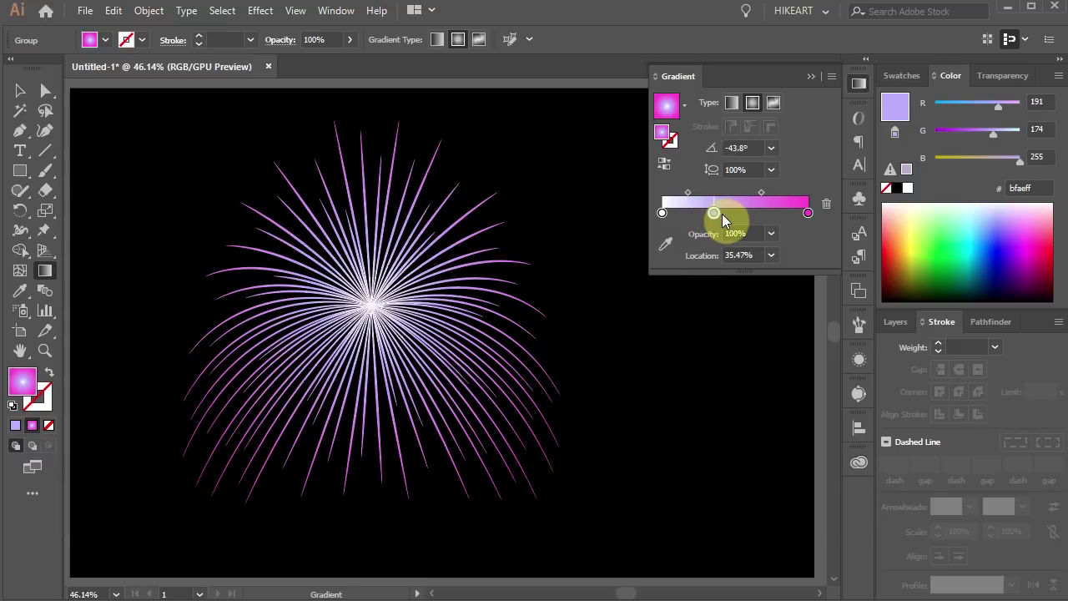
pyautogui.moveTo(722, 214); pyautogui.dragTo(764, 214)
pyautogui.click(811, 76)
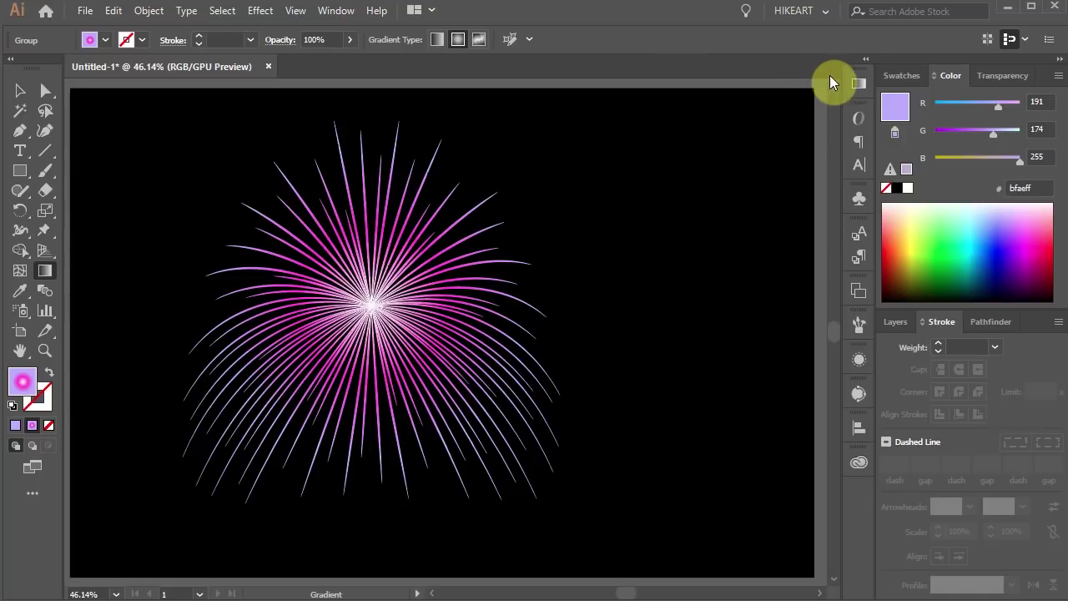
# - Browse the gradient swatch libraries and fill the burst with a radial gradient swatch running from white through cyan to pink
pyautogui.click(893, 76)
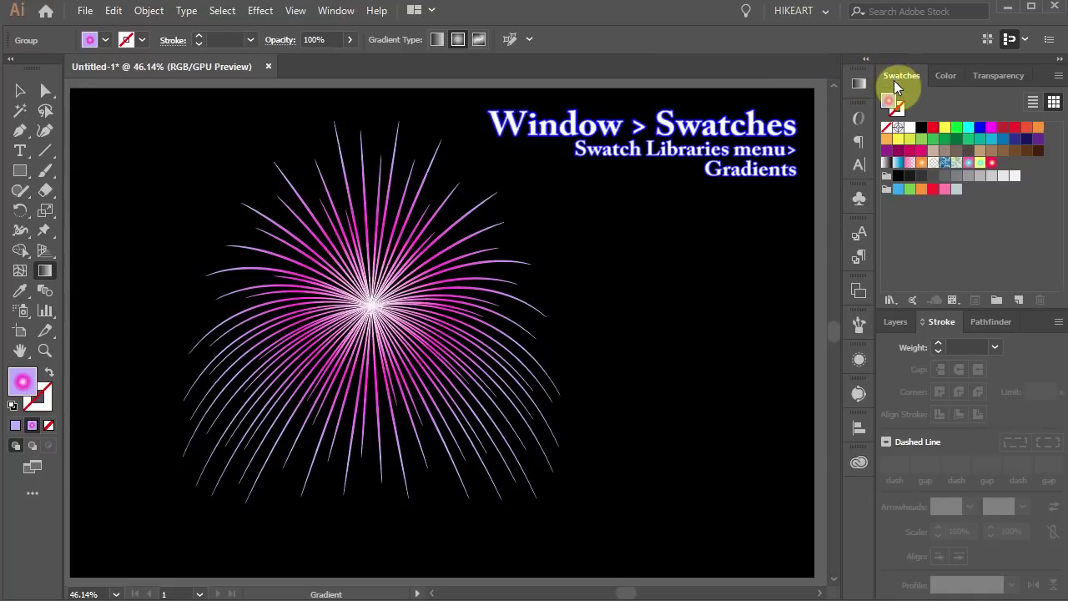
pyautogui.click(890, 301)
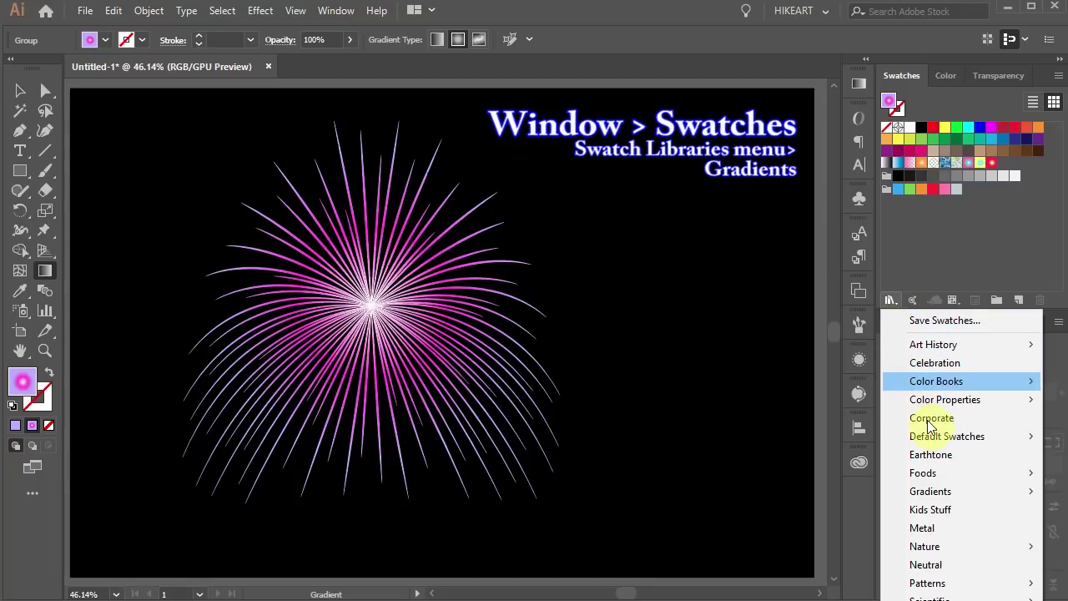
pyautogui.moveTo(965, 492)
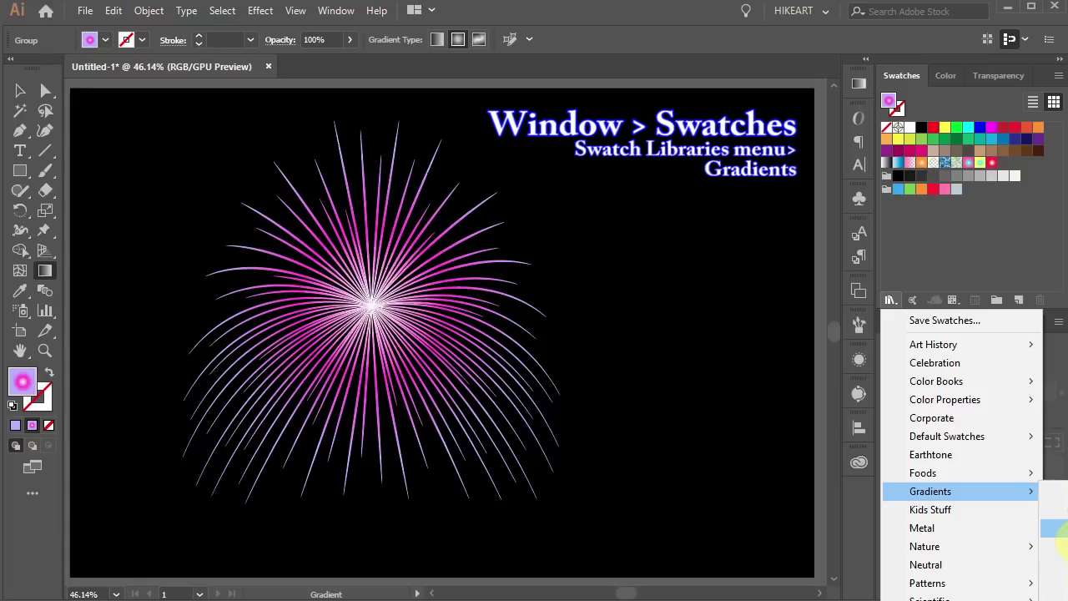
pyautogui.click(966, 166)
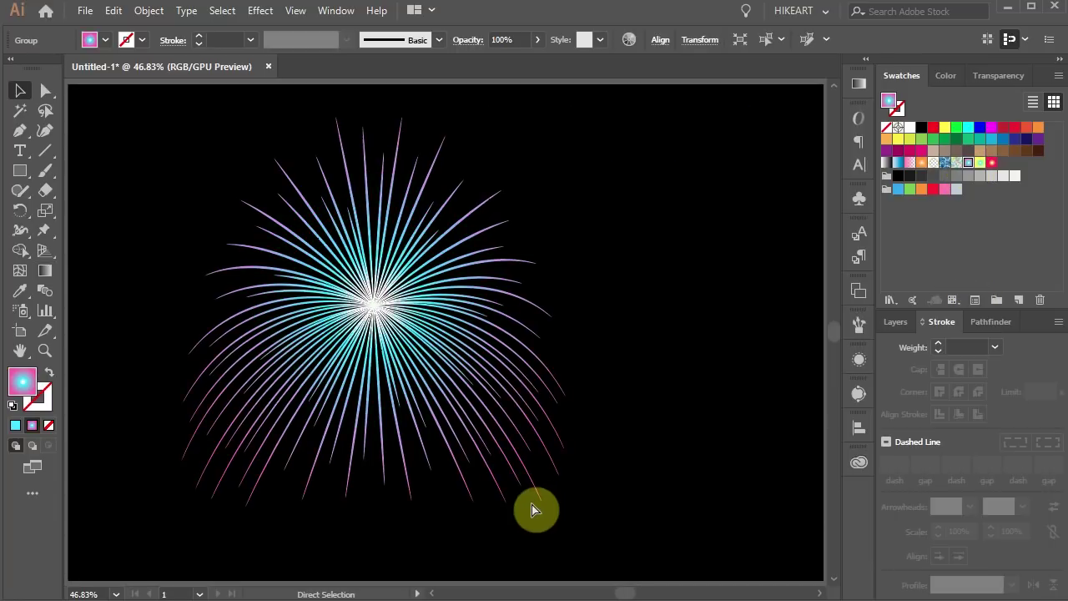
pyautogui.click(535, 510)
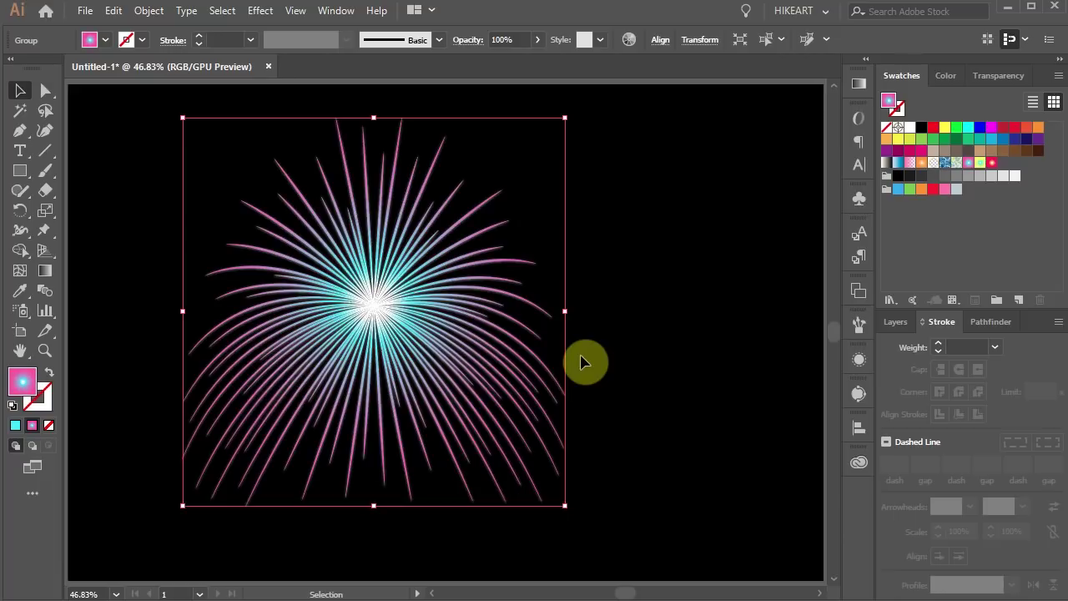
pyautogui.click(535, 509)
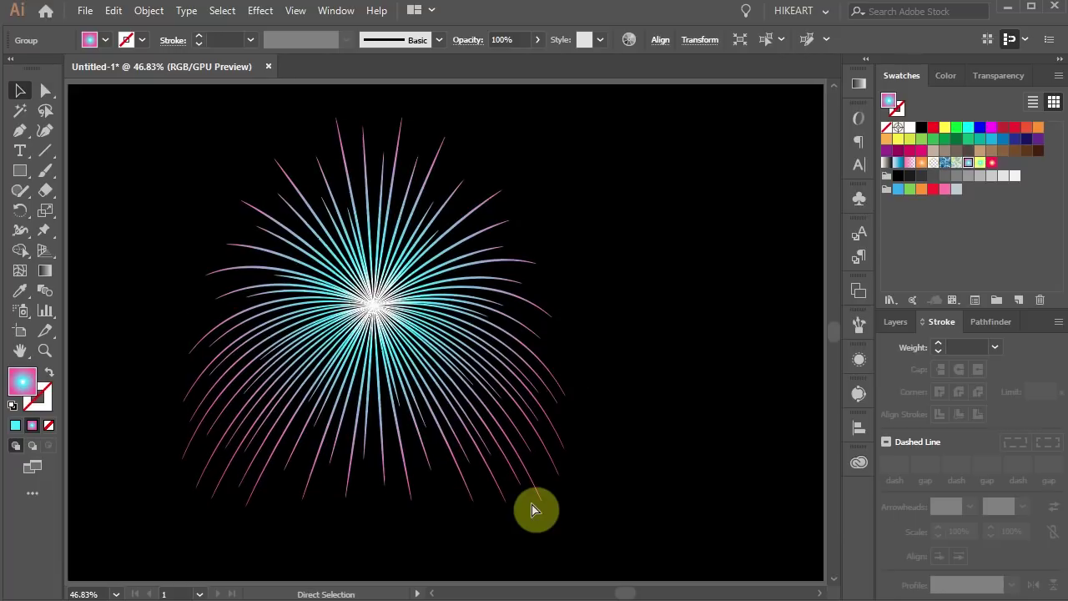
# - Apply a white Outer Glow to the burst in Normal mode with 68% opacity and 4 px blur
pyautogui.hotkey('ctrl', 'a')
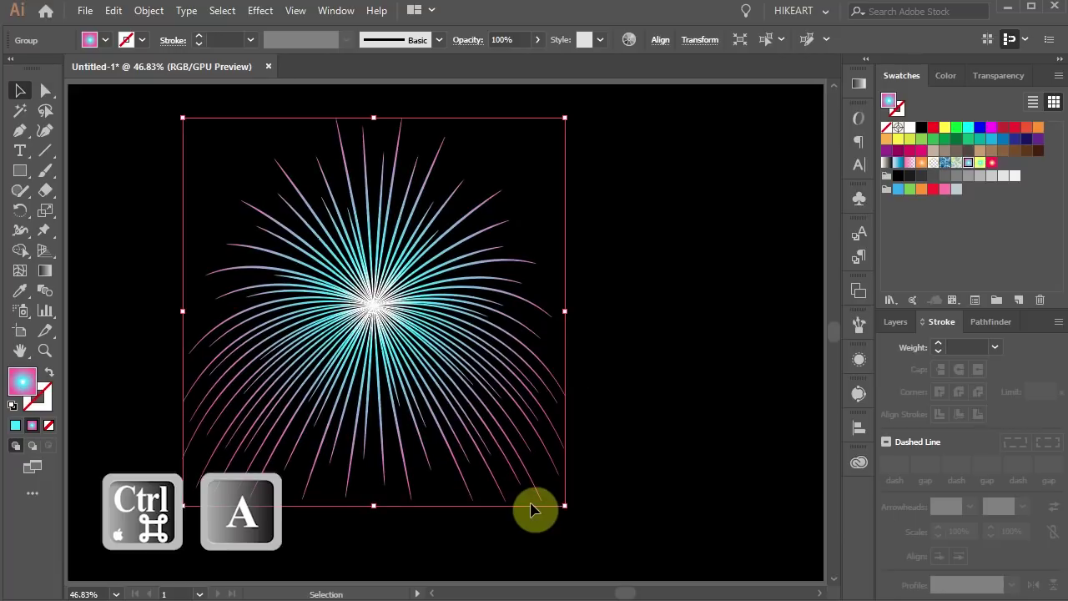
pyautogui.click(258, 12)
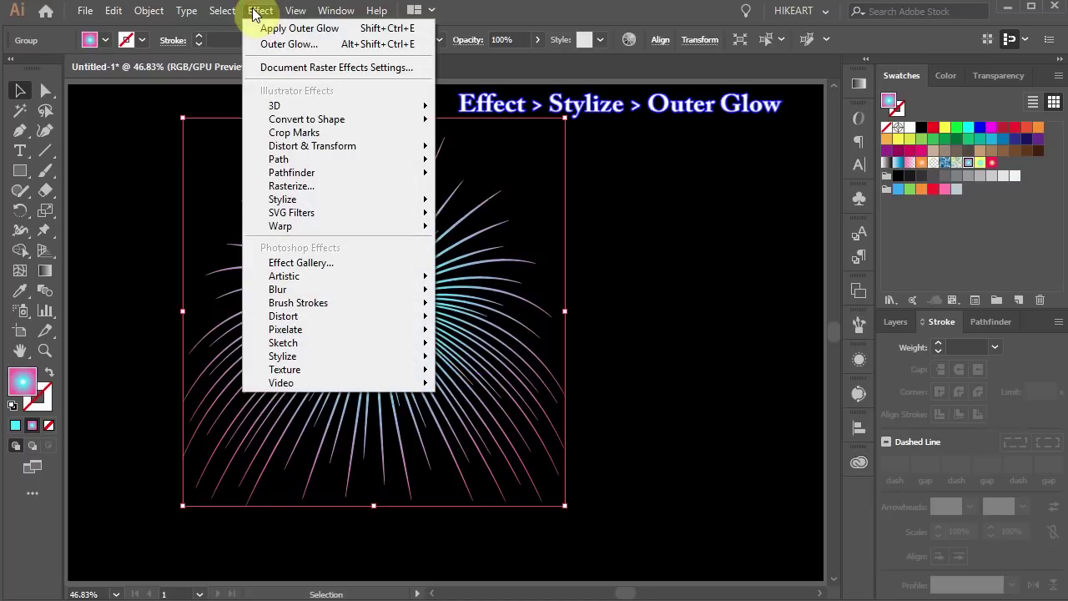
pyautogui.moveTo(313, 201)
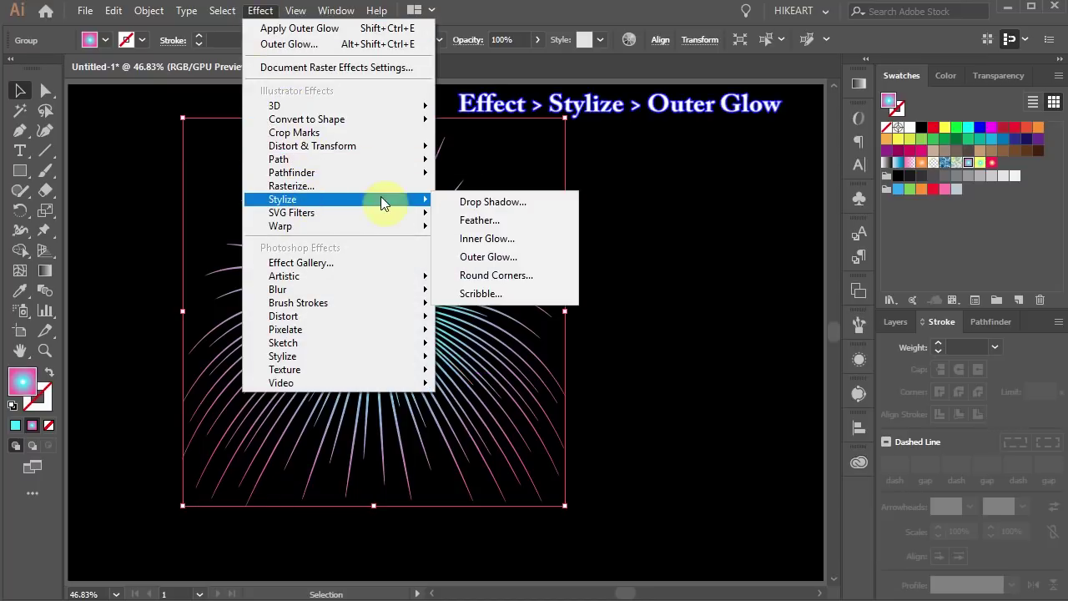
pyautogui.click(522, 257)
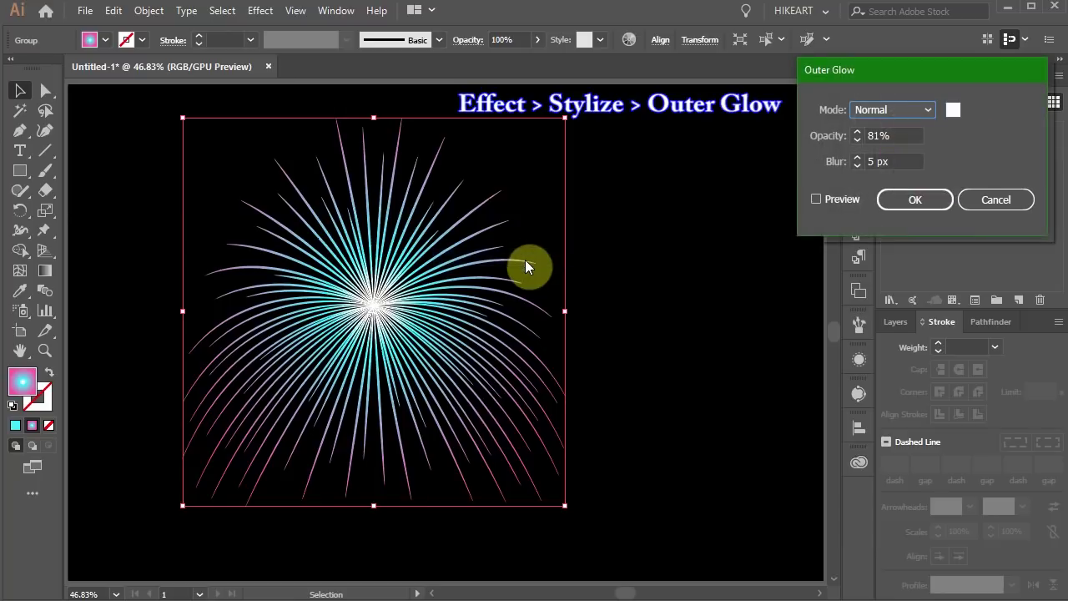
pyautogui.click(819, 200)
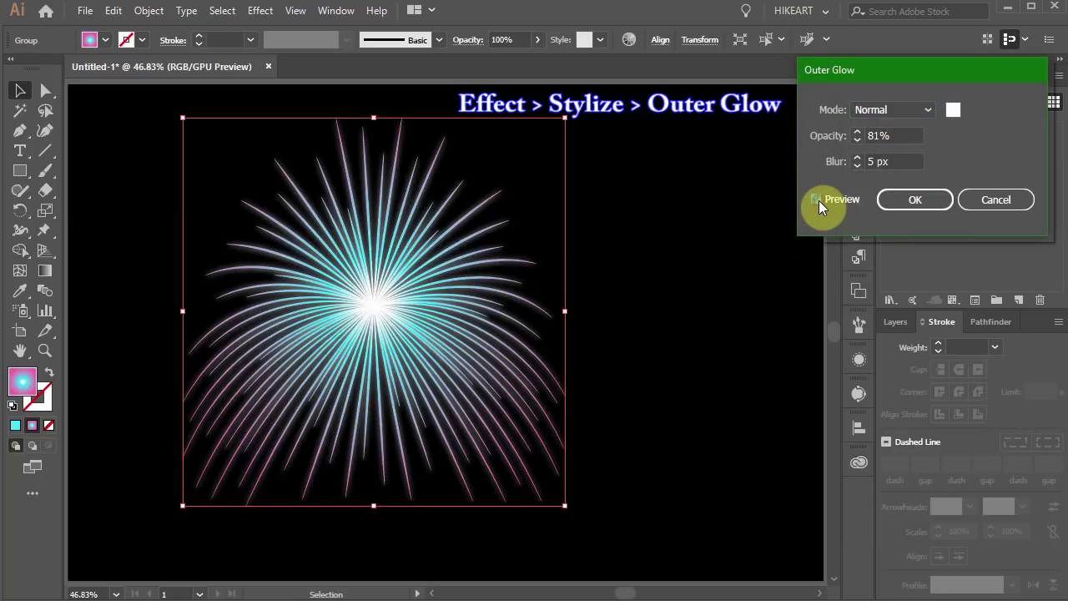
pyautogui.click(857, 169)
pyautogui.click(858, 167)
pyautogui.click(857, 142)
pyautogui.click(857, 142)
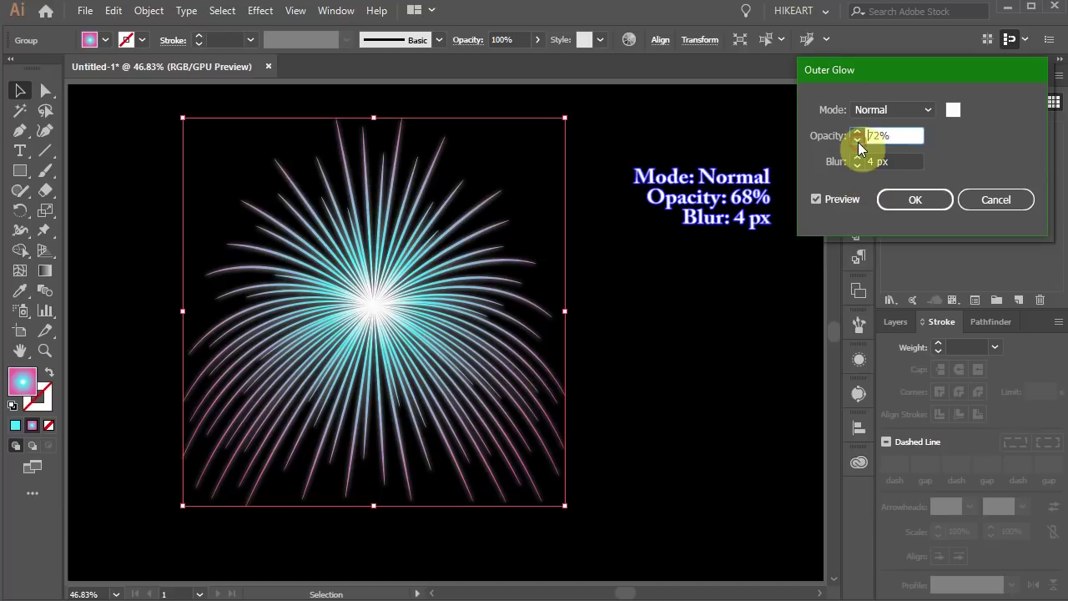
pyautogui.click(858, 142)
pyautogui.click(913, 200)
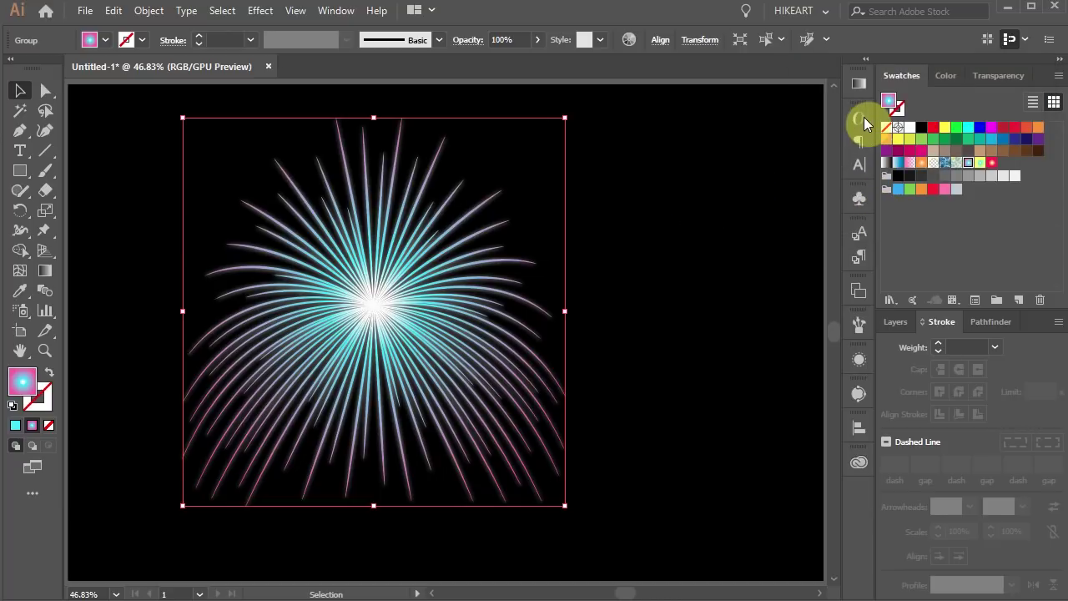
# - Shift the radial gradient's cyan-to-pink transition inward so pink covers more of the burst's rays
pyautogui.click(859, 84)
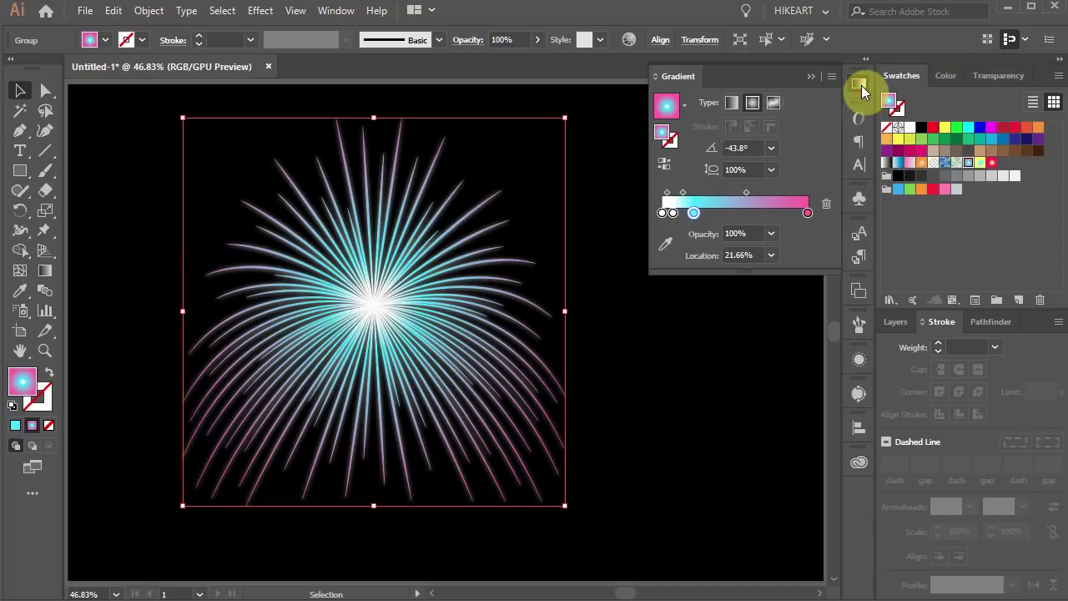
pyautogui.moveTo(702, 212)
pyautogui.mouseDown()
pyautogui.moveTo(693, 214)
pyautogui.moveTo(743, 195)
pyautogui.moveTo(713, 196)
pyautogui.mouseUp()
pyautogui.click(858, 83)
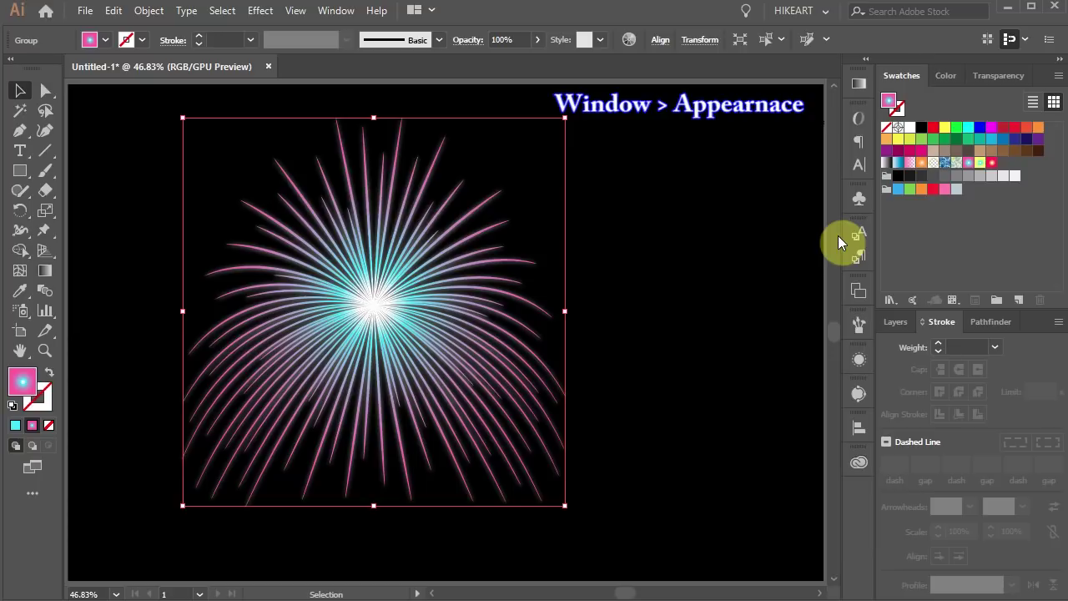
# - Edit the burst's existing Outer Glow effect and reduce its opacity to 58%
pyautogui.click(858, 360)
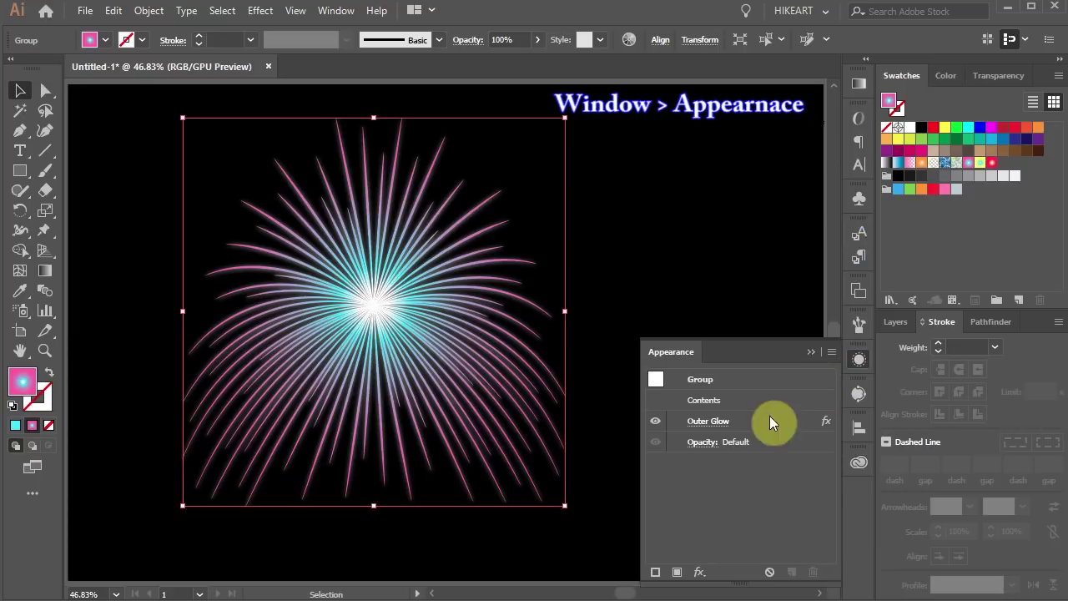
pyautogui.click(713, 420)
pyautogui.click(817, 197)
pyautogui.click(857, 142)
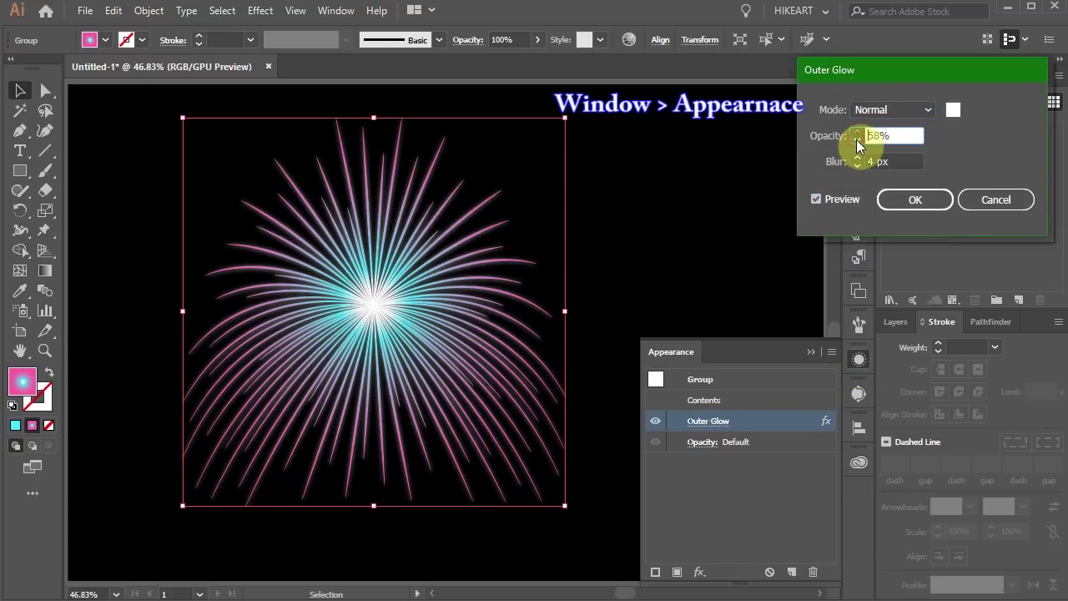
pyautogui.click(914, 200)
pyautogui.click(858, 359)
# - Move the burst to the artboard's upper left and place copies at the lower left and near the upper center
pyautogui.moveTo(376, 306); pyautogui.dragTo(200, 209)
pyautogui.moveTo(189, 286); pyautogui.dragTo(152, 469)
pyautogui.moveTo(159, 474); pyautogui.dragTo(413, 268)
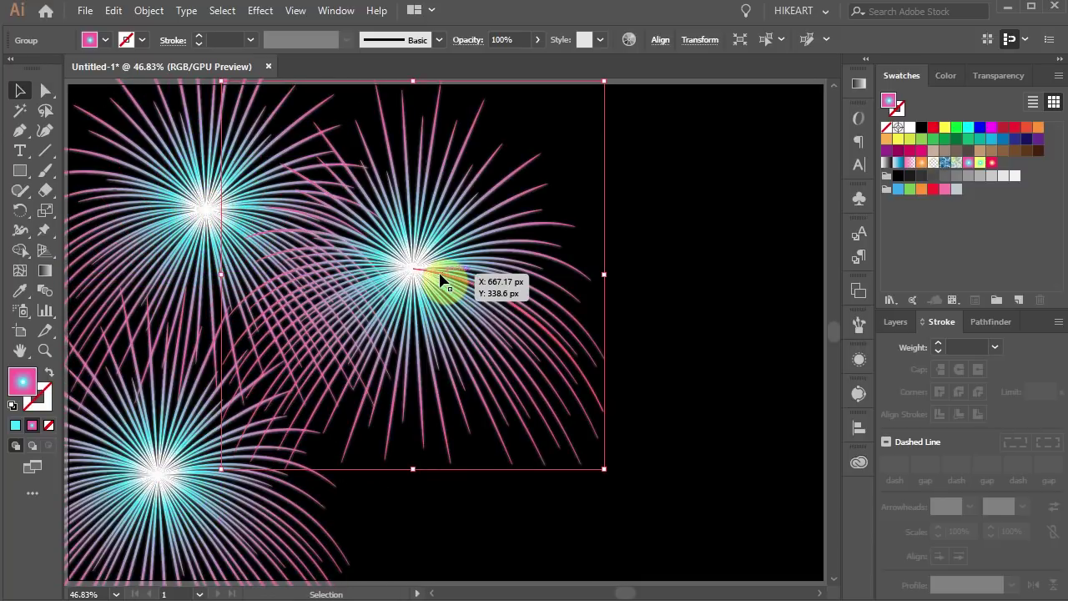
# - Recolor the central burst with the cyan-to-yellow radial gradient swatch and the lower-left burst with the yellow-to-crimson one
pyautogui.click(978, 163)
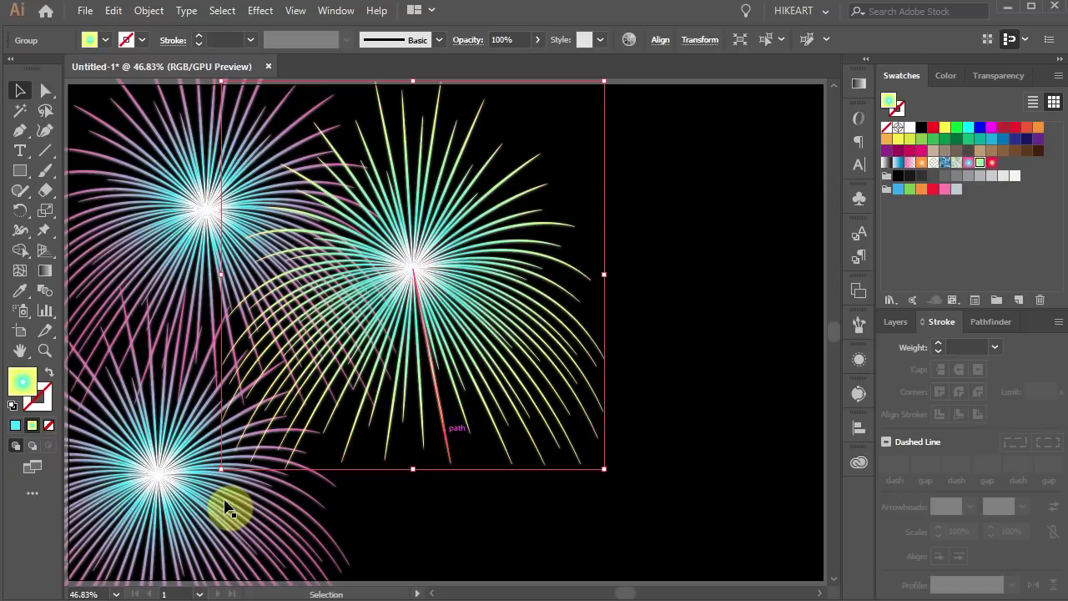
pyautogui.click(164, 482)
pyautogui.click(991, 162)
pyautogui.click(686, 453)
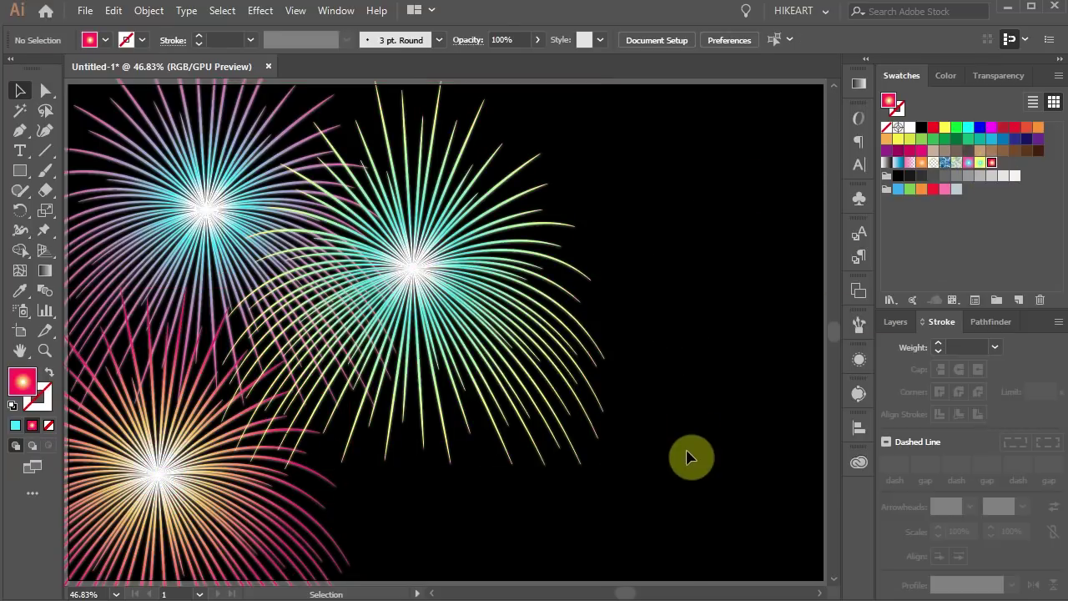
# - Add a new layer and place the white ChopinScript text "Happy New Year!" at the artboard's lower right
pyautogui.click(895, 321)
pyautogui.click(1020, 591)
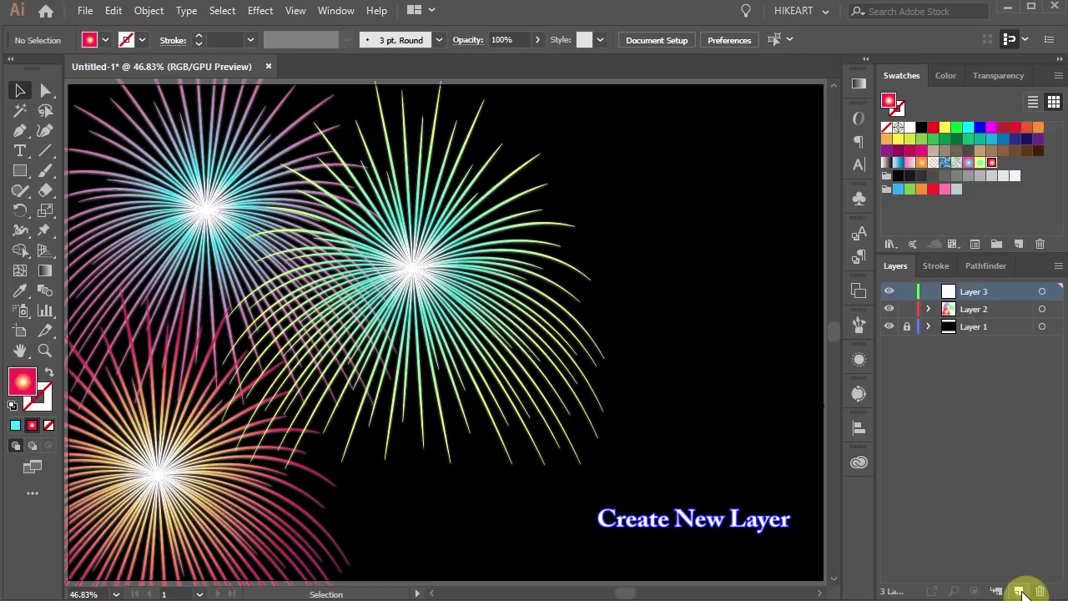
pyautogui.click(20, 150)
pyautogui.click(433, 523)
pyautogui.moveTo(582, 517); pyautogui.dragTo(638, 537)
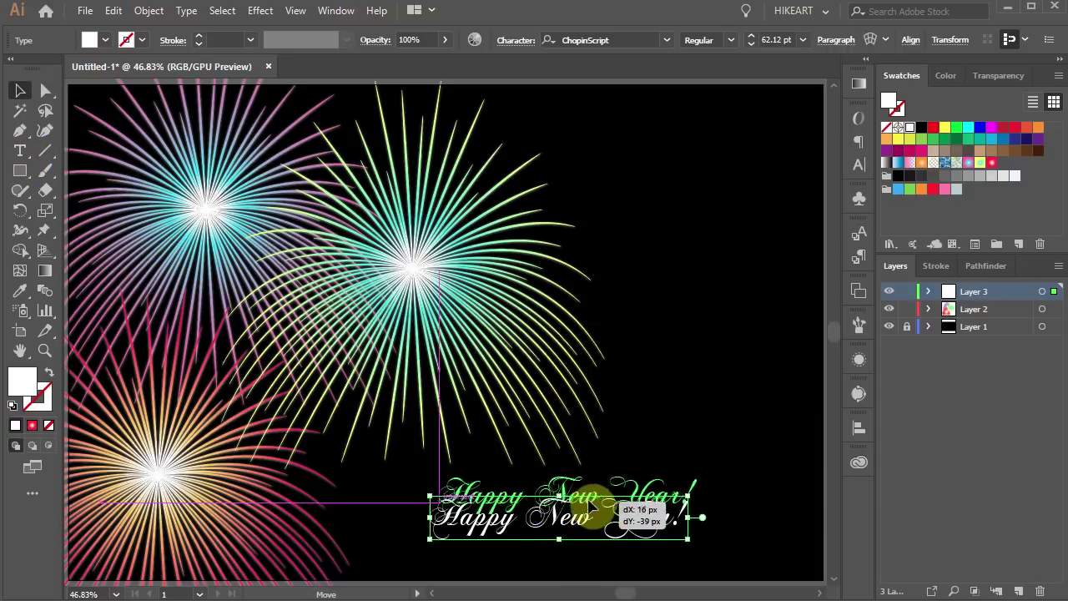
pyautogui.click(699, 431)
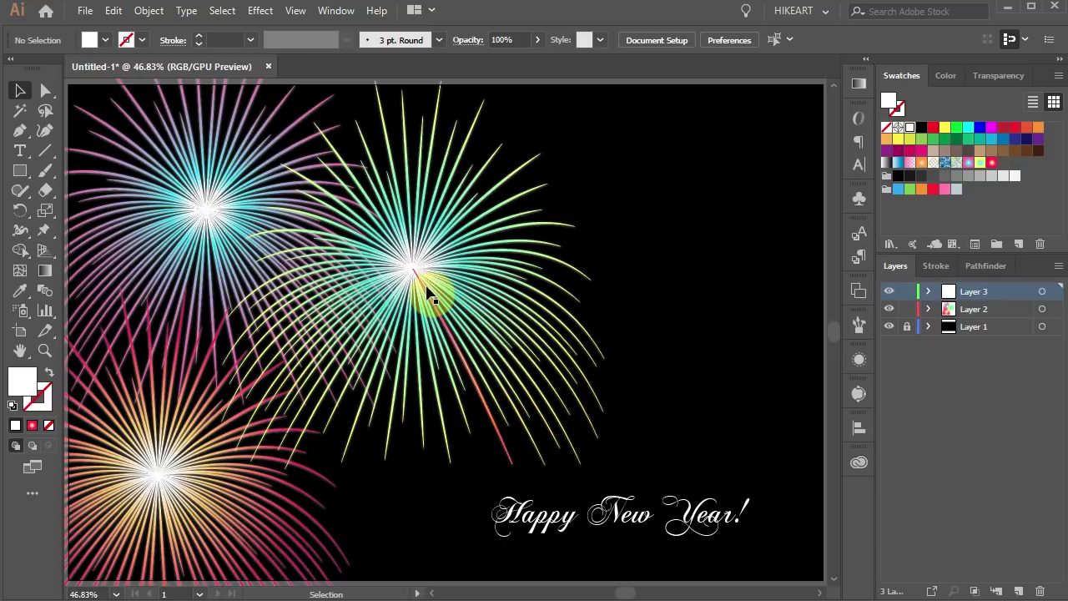
# - Draw a white rectangle covering the whole artboard on the top layer
pyautogui.scroll(-2, 427, 288)
pyautogui.scroll(-1, 428, 288)
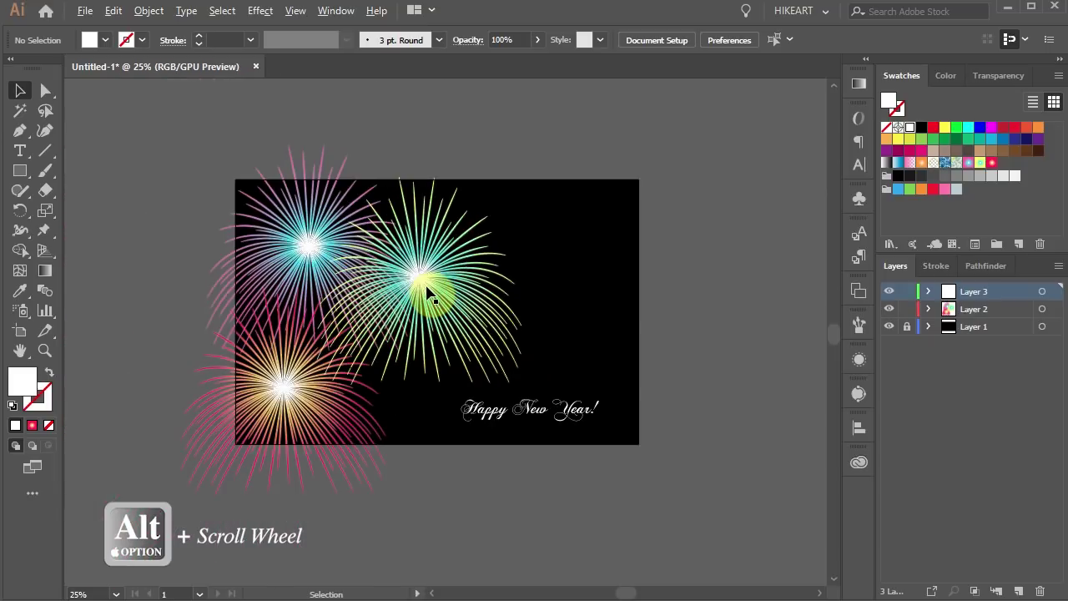
pyautogui.press('m')
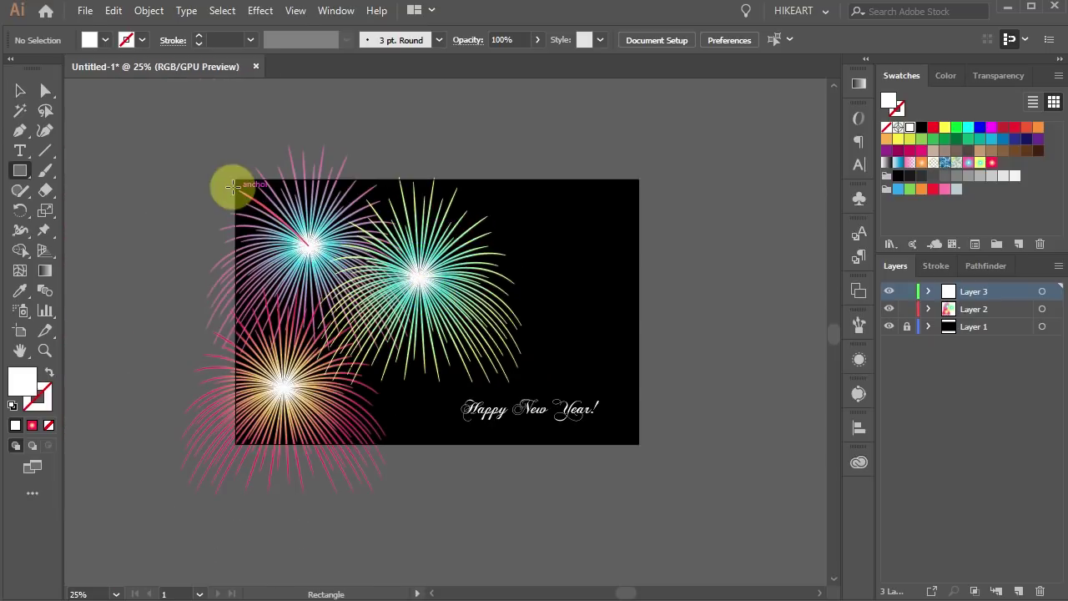
pyautogui.moveTo(235, 179); pyautogui.dragTo(638, 443)
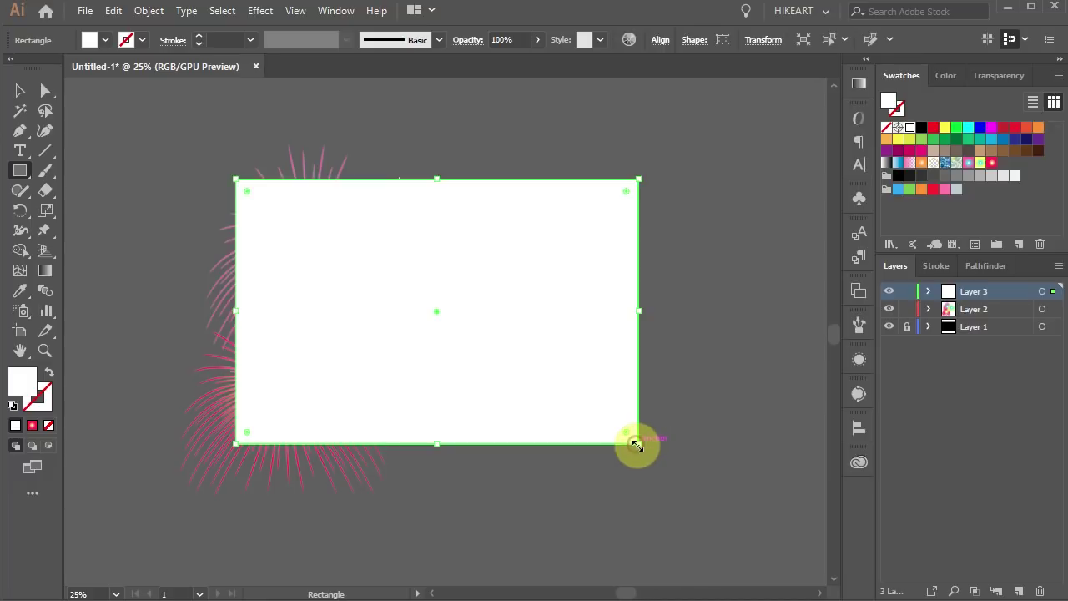
# - Try to make a clipping mask from the white rectangle
pyautogui.hotkey('ctrl', 'a')
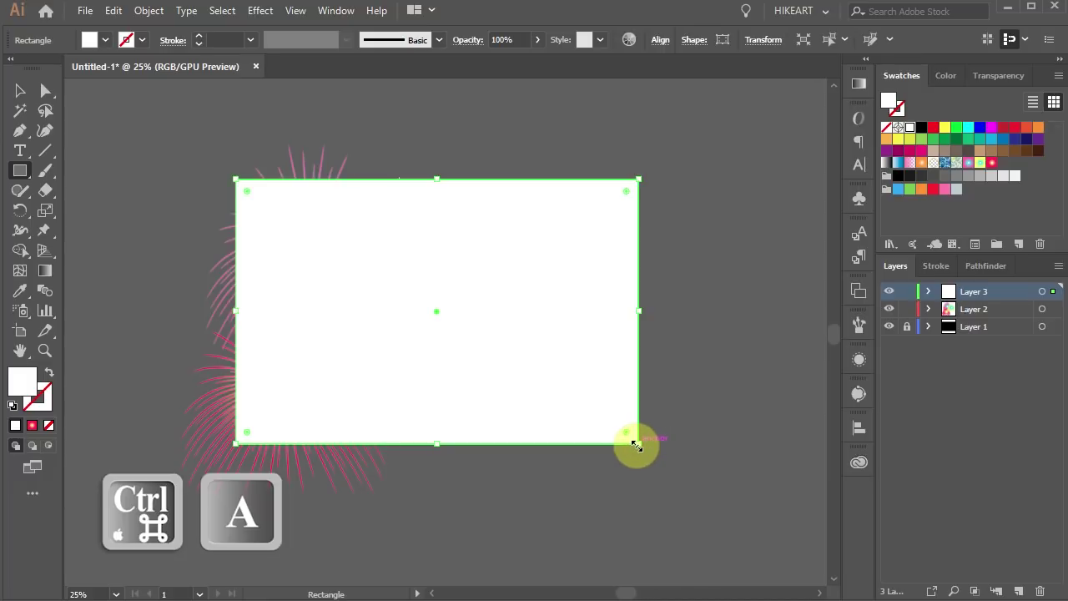
pyautogui.click(149, 10)
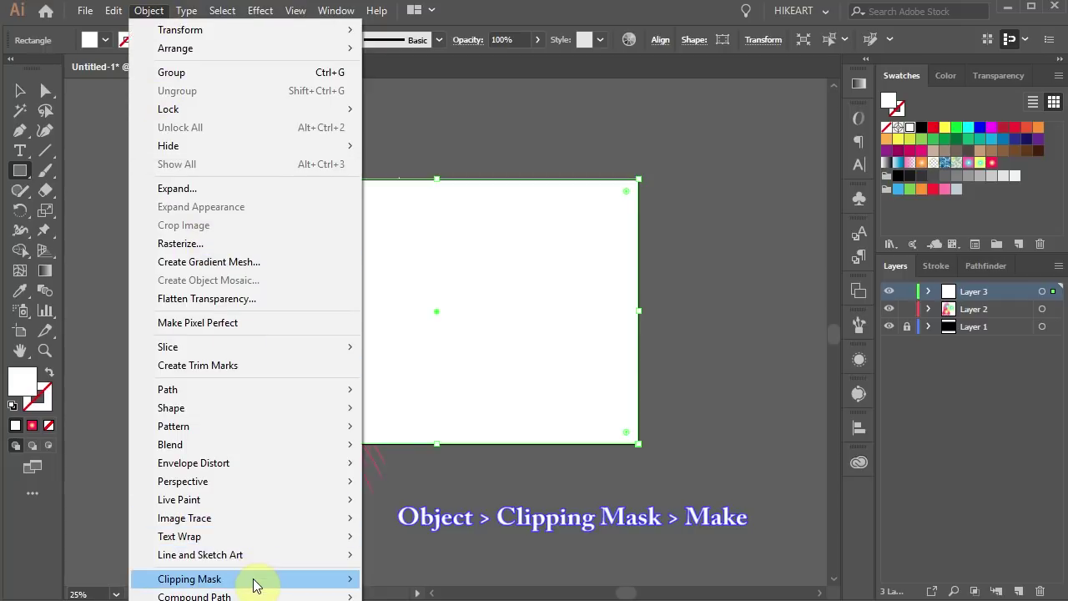
pyautogui.moveTo(256, 578)
pyautogui.click(400, 578)
pyautogui.hotkey('ctrl', 'shift', 'a')
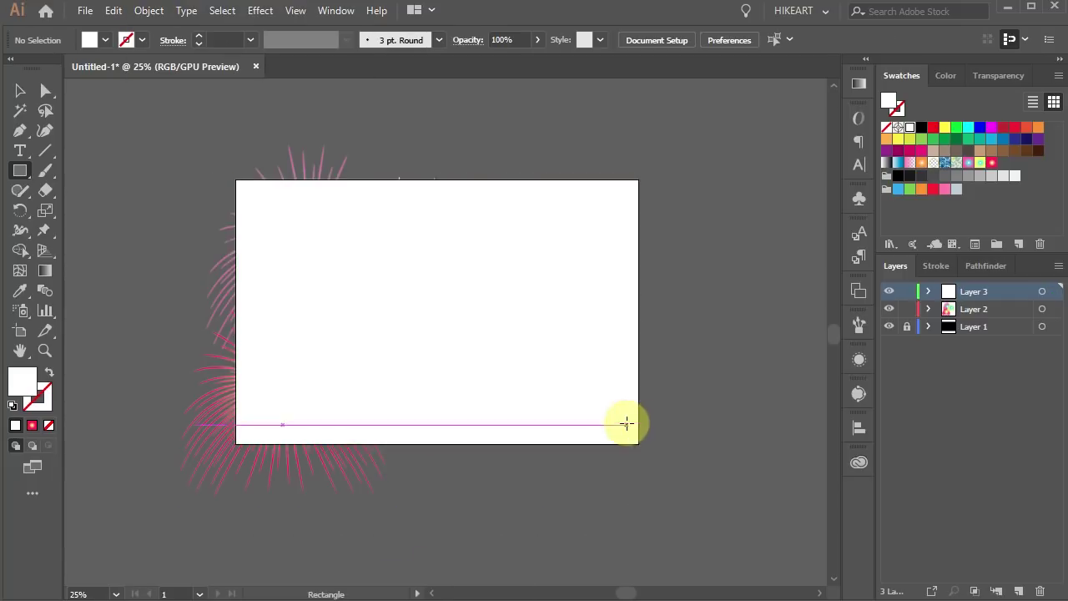
# - Clip all the bursts and the text to the artboard with the white rectangle as the clipping mask
pyautogui.hotkey('ctrl', 'a')
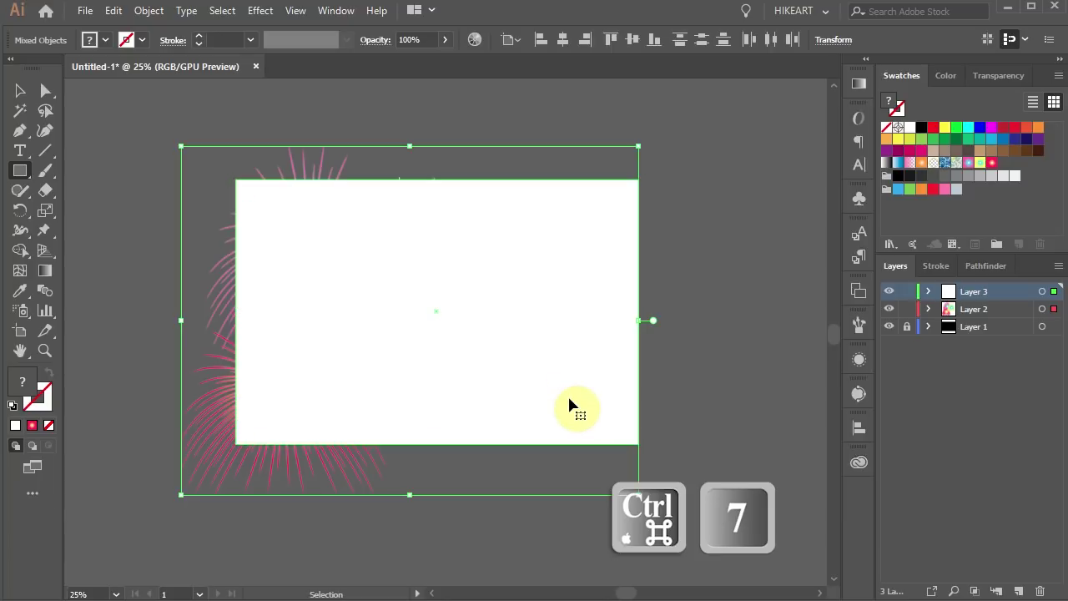
pyautogui.hotkey('ctrl', '7')
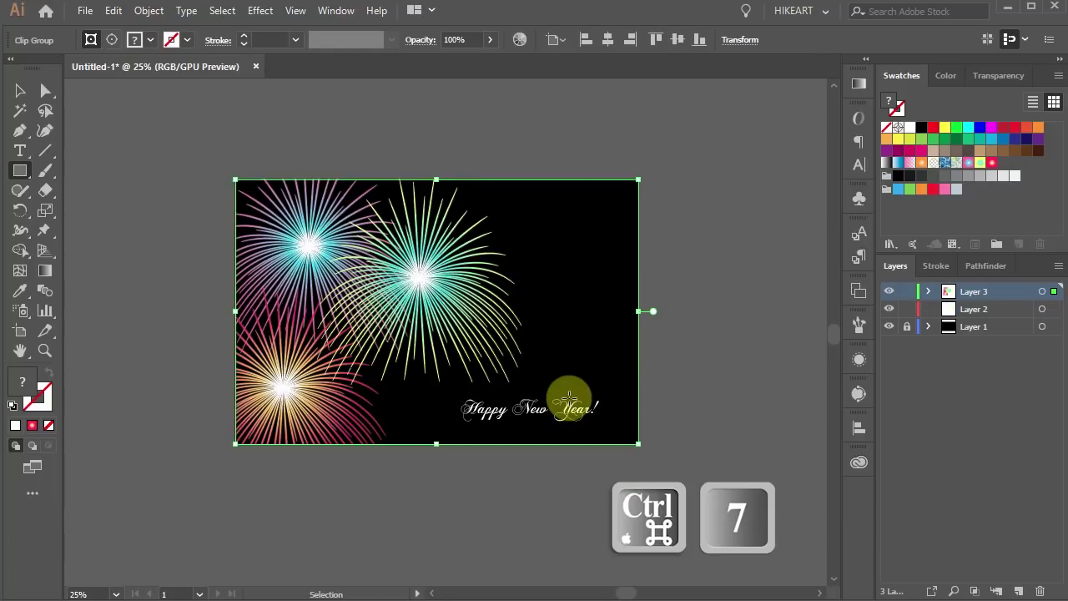
pyautogui.hotkey('ctrl', '0')
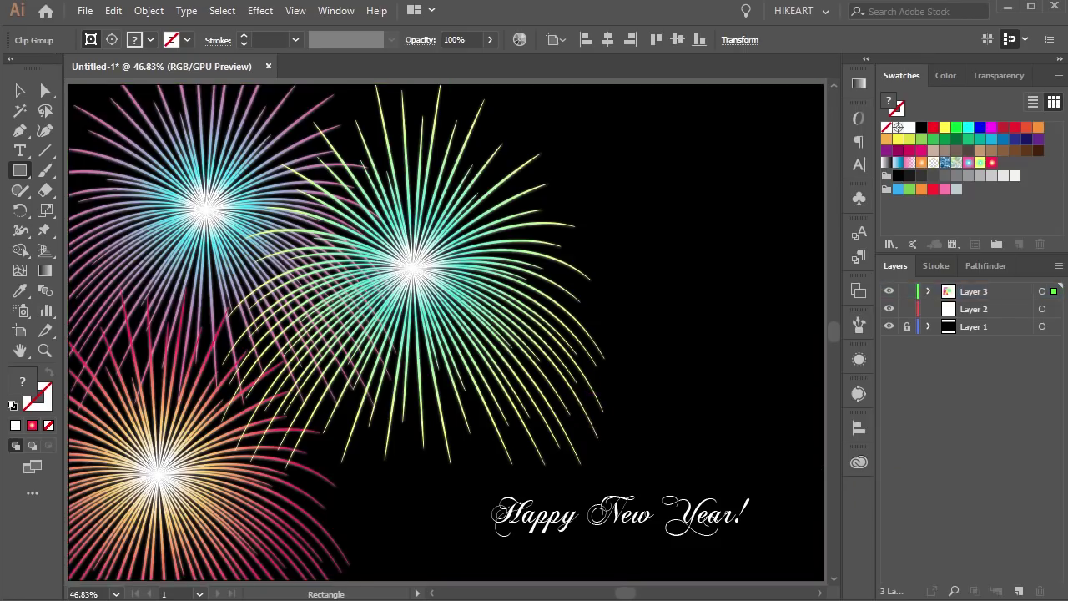